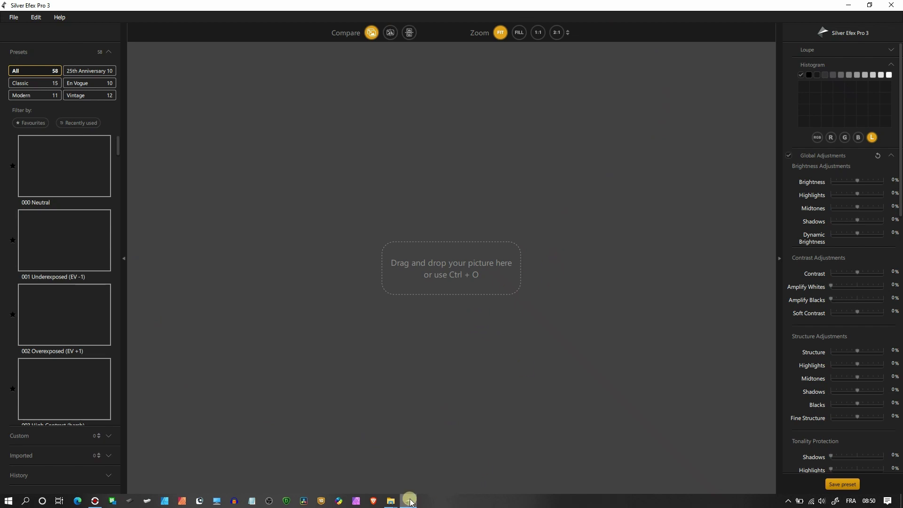
Switch to the TIFF 16 BIT folder in File Explorer and float it as a smaller window over Silver Efex Pro 3
{"action": "mouse_move", "coordinate": [391, 500]}
{"action": "left_click", "coordinate": [354, 479]}
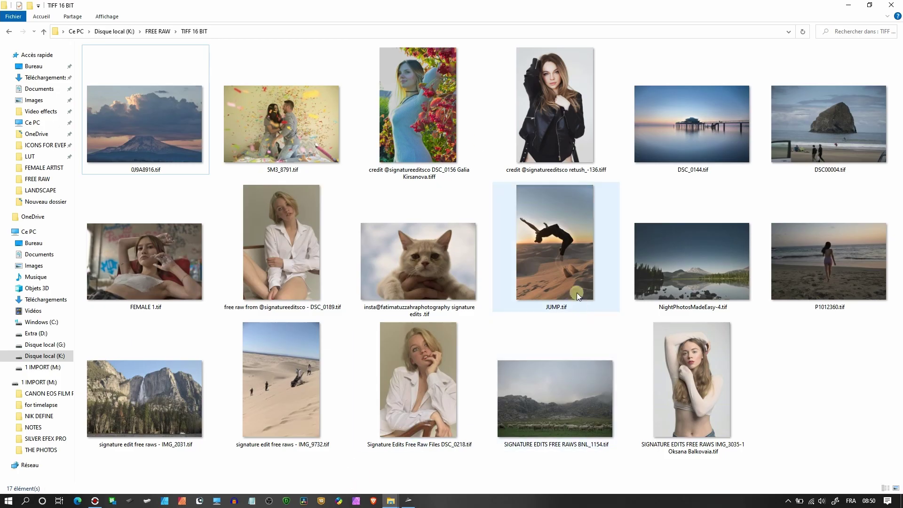
{"action": "left_click", "coordinate": [870, 5]}
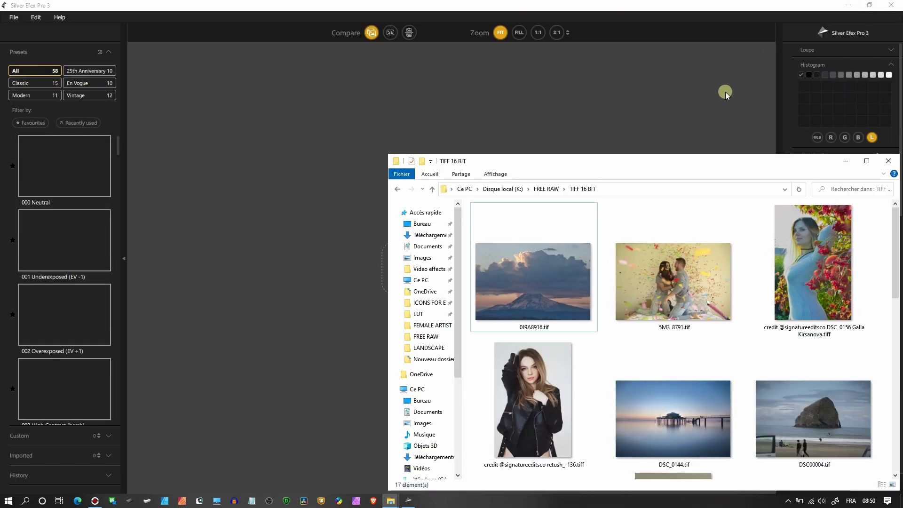
{"action": "left_click_drag", "start_coordinate": [711, 161], "coordinate": [606, 130]}
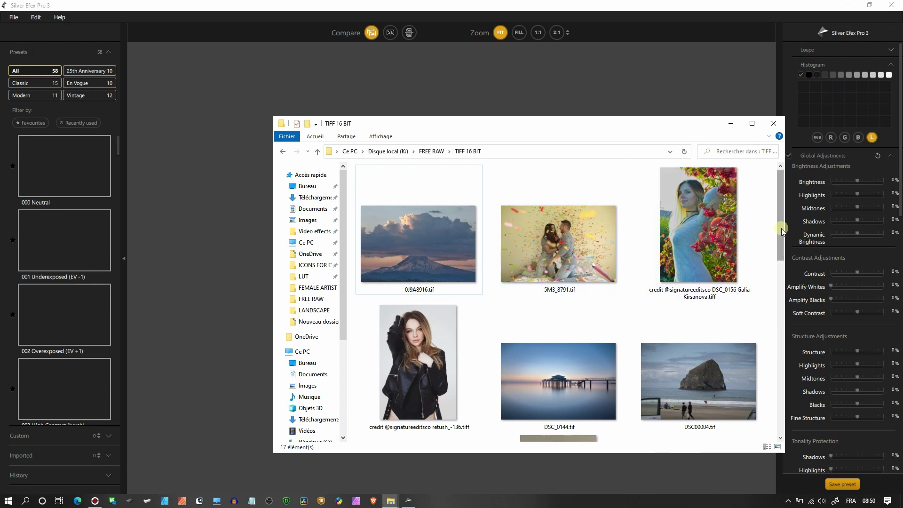
Find Signature Edits Free Raw Files DSC_0218.tif in the folder and load it into Silver Efex Pro 3
{"action": "left_click_drag", "start_coordinate": [783, 231], "coordinate": [784, 256]}
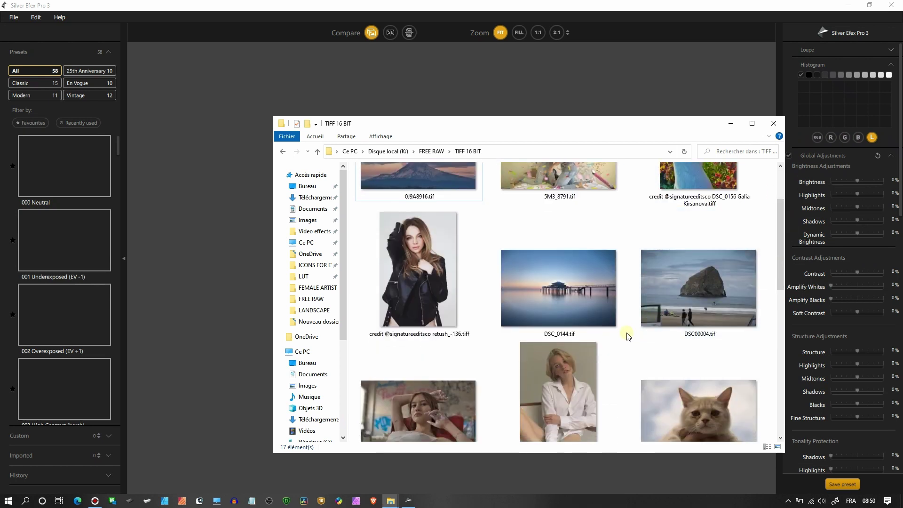
{"action": "left_click", "coordinate": [551, 315]}
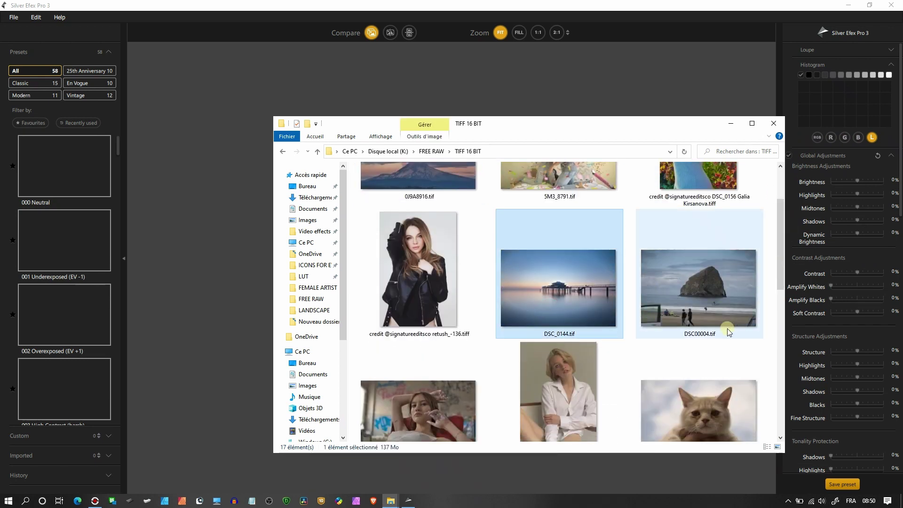
{"action": "left_click", "coordinate": [705, 402]}
{"action": "scroll", "coordinate": [461, 307], "scroll_direction": "up", "scroll_amount": 3}
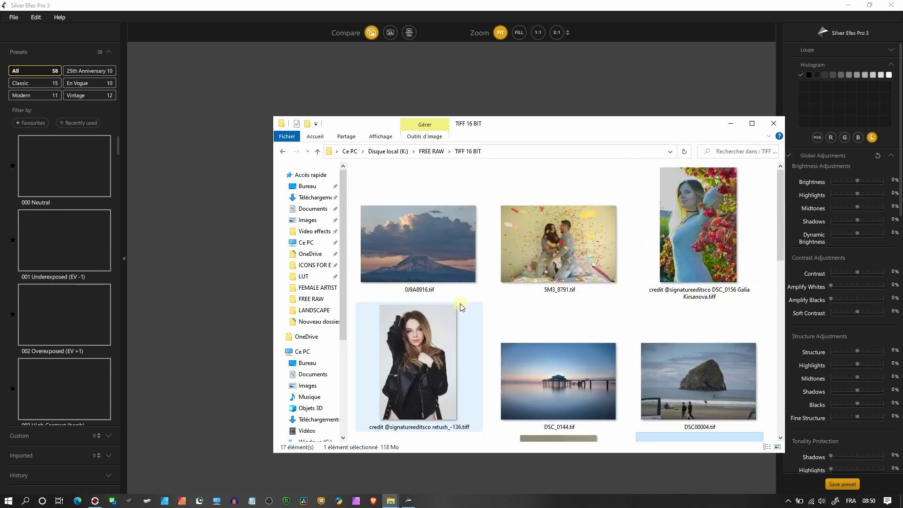
{"action": "scroll", "coordinate": [461, 307], "scroll_direction": "down", "scroll_amount": 6}
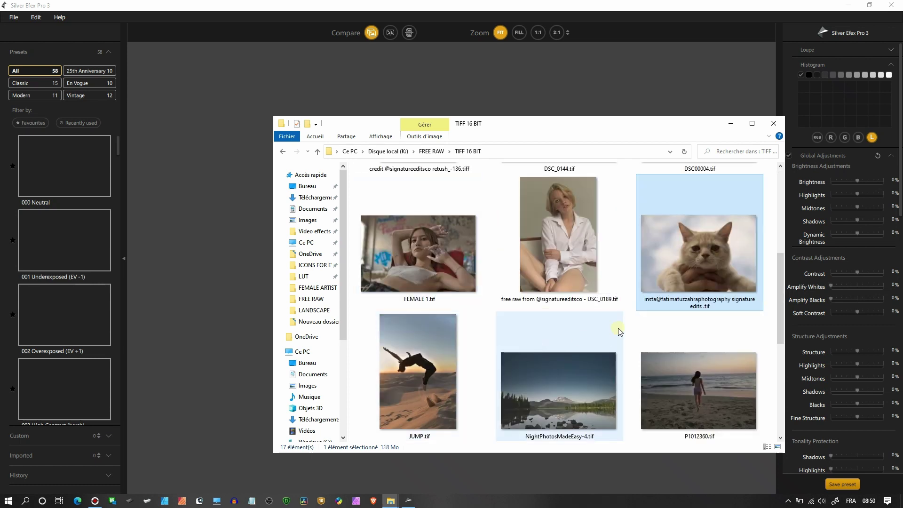
{"action": "left_click_drag", "start_coordinate": [784, 323], "coordinate": [784, 411]}
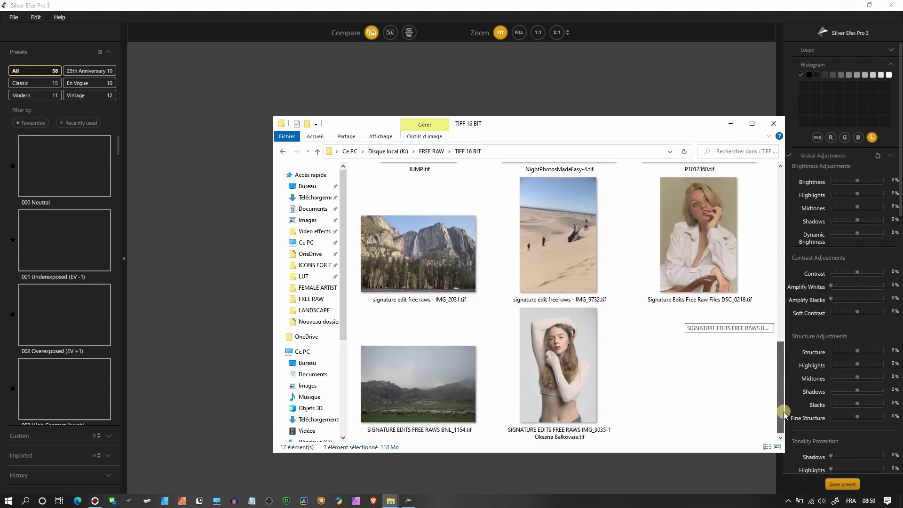
{"action": "left_click_drag", "start_coordinate": [719, 278], "coordinate": [207, 271]}
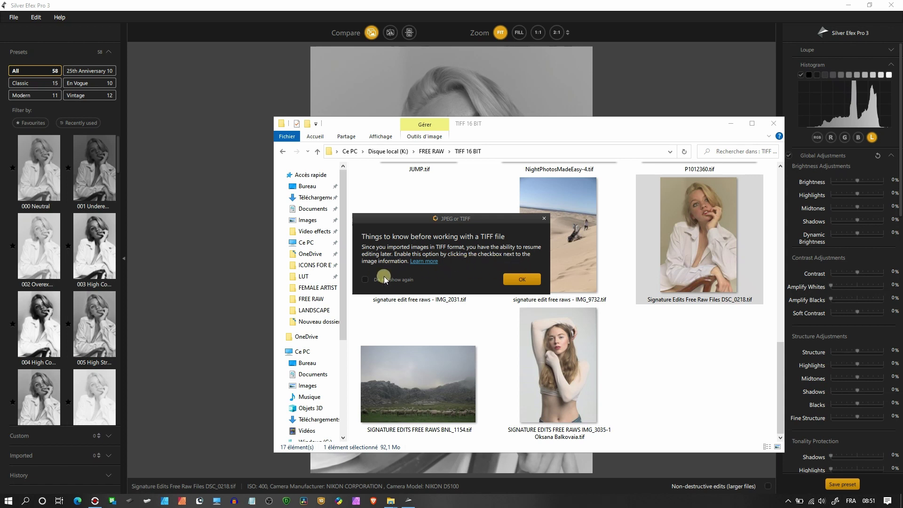
Dismiss the TIFF notice so it is not shown again, and enable non-destructive edits for the portrait
{"action": "left_click", "coordinate": [365, 279]}
{"action": "left_click", "coordinate": [522, 279]}
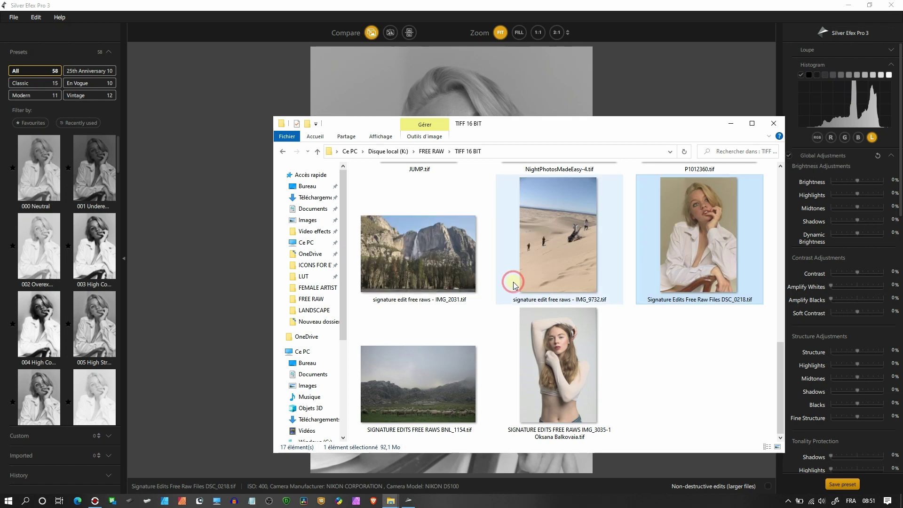
{"action": "left_click", "coordinate": [731, 125]}
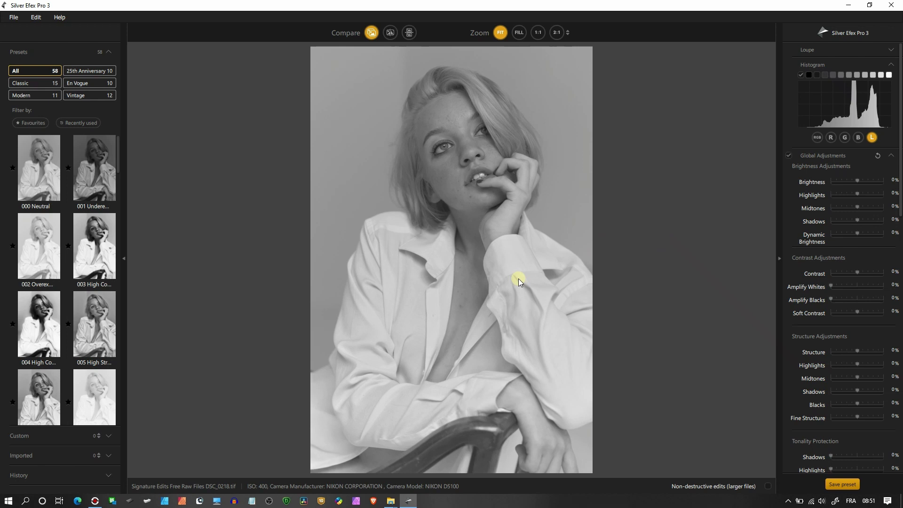
{"action": "left_click", "coordinate": [766, 488]}
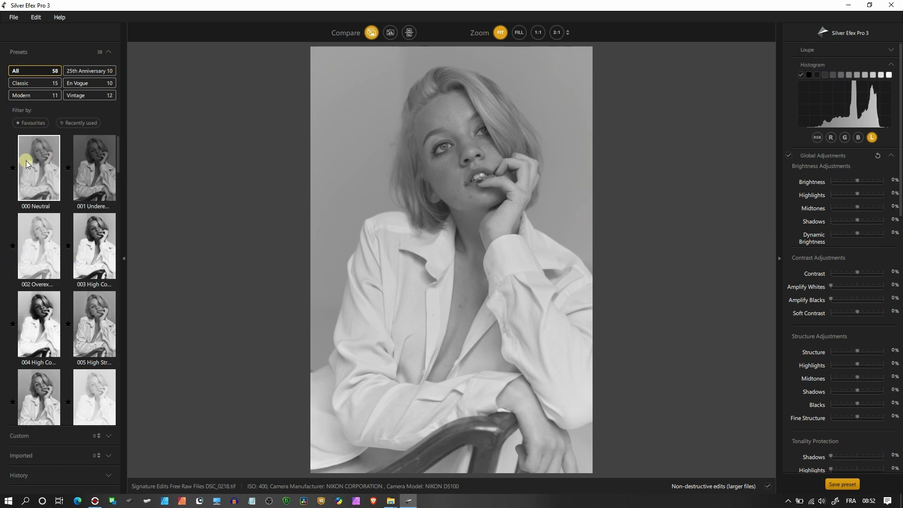
Try the Classic presets 001 Underexposed, 002 Overexposed, 004 and 007 on the portrait and browse the rest of the category
{"action": "left_click", "coordinate": [32, 84]}
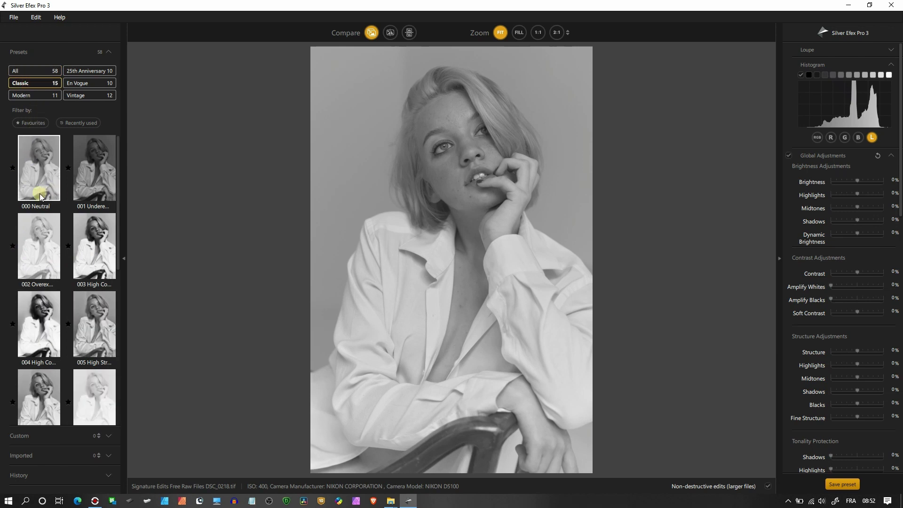
{"action": "left_click", "coordinate": [102, 175]}
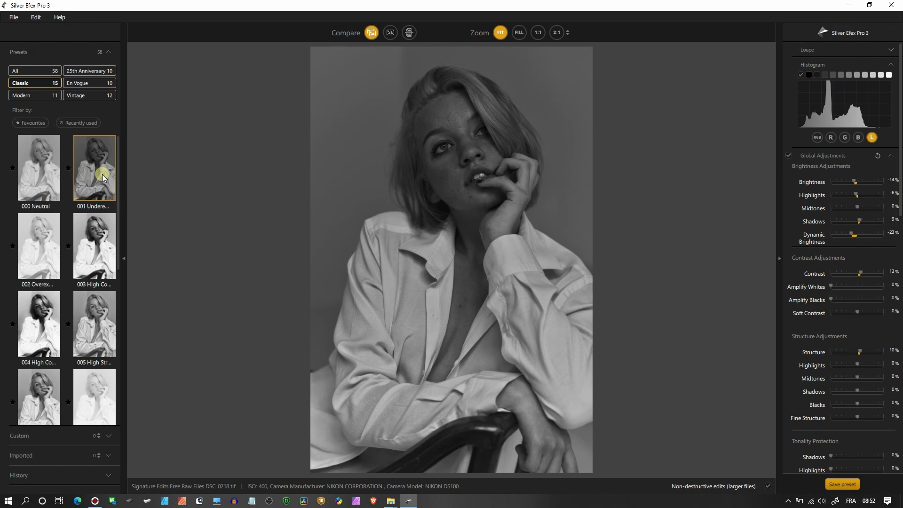
{"action": "left_click", "coordinate": [35, 267]}
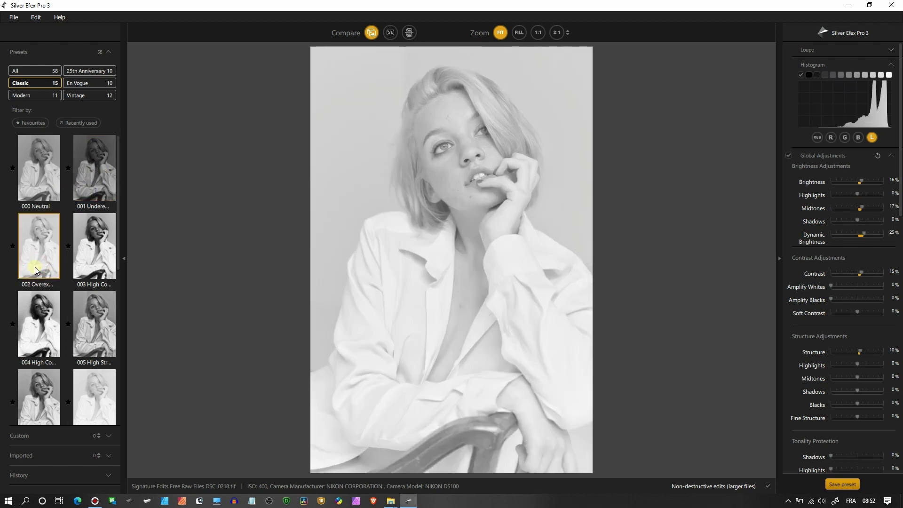
{"action": "left_click", "coordinate": [44, 323]}
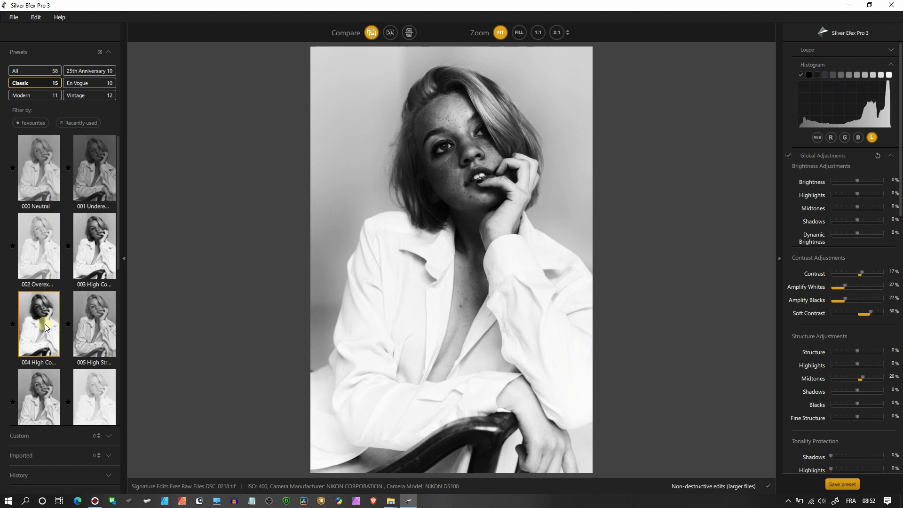
{"action": "scroll", "coordinate": [46, 323], "scroll_direction": "down", "scroll_amount": 3}
{"action": "left_click", "coordinate": [110, 303]}
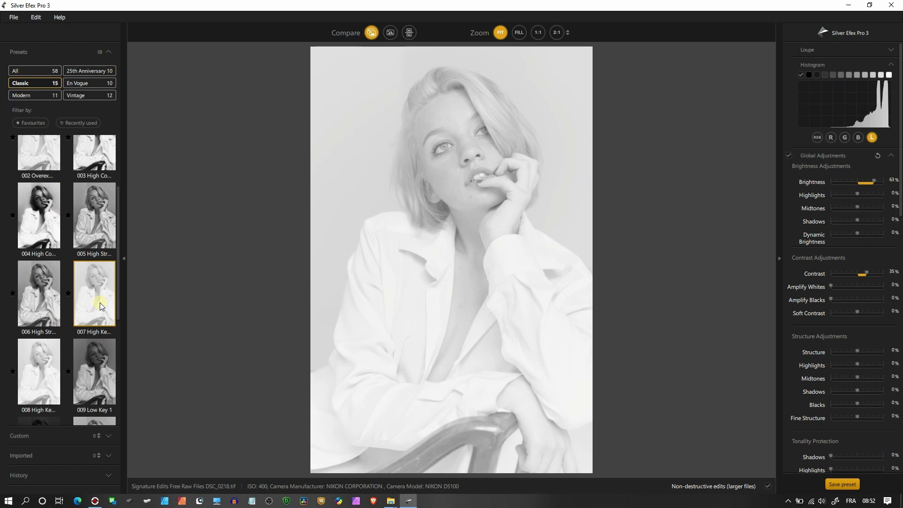
{"action": "scroll", "coordinate": [78, 305], "scroll_direction": "down", "scroll_amount": 6}
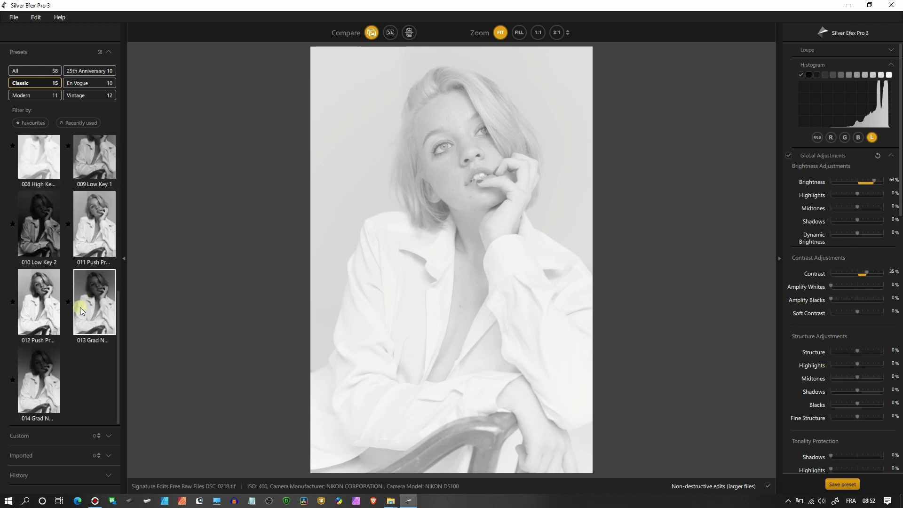
{"action": "scroll", "coordinate": [81, 304], "scroll_direction": "up", "scroll_amount": 6}
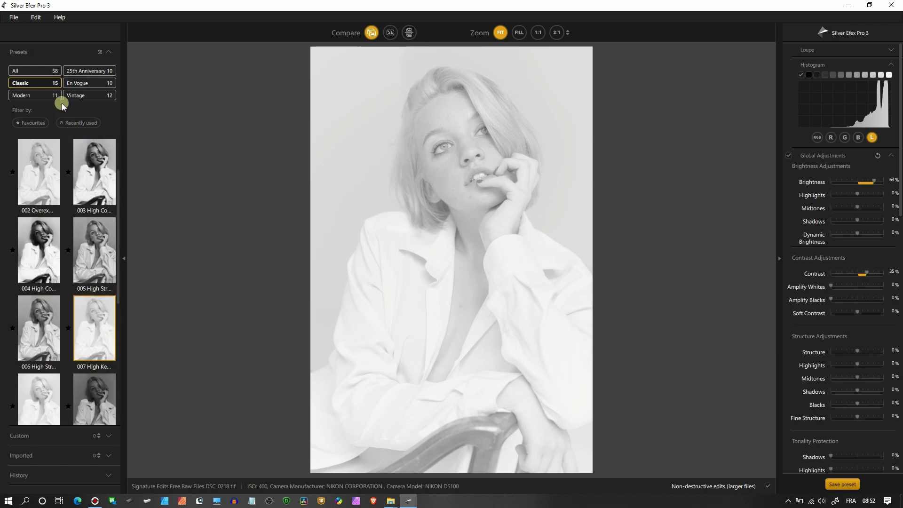
Browse the Modern presets and try numbers 018 and 024 on the portrait
{"action": "left_click", "coordinate": [35, 97]}
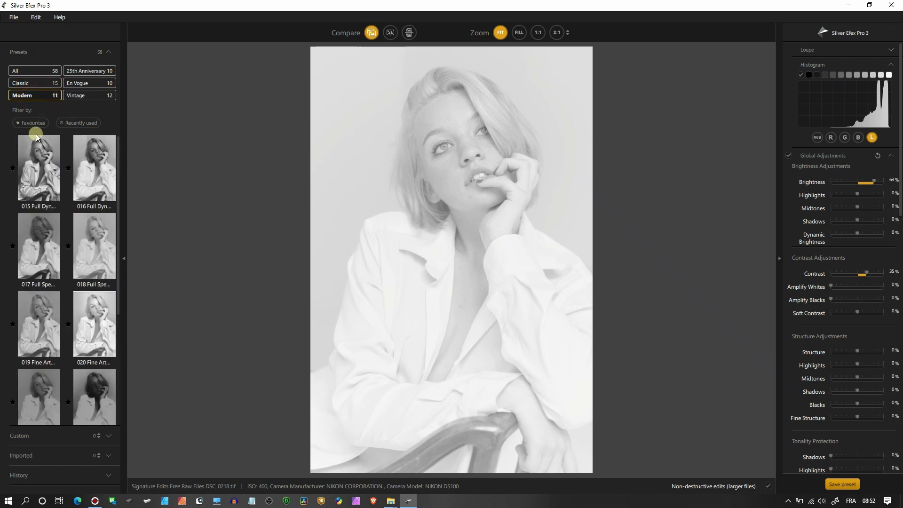
{"action": "scroll", "coordinate": [42, 254], "scroll_direction": "down", "scroll_amount": 3}
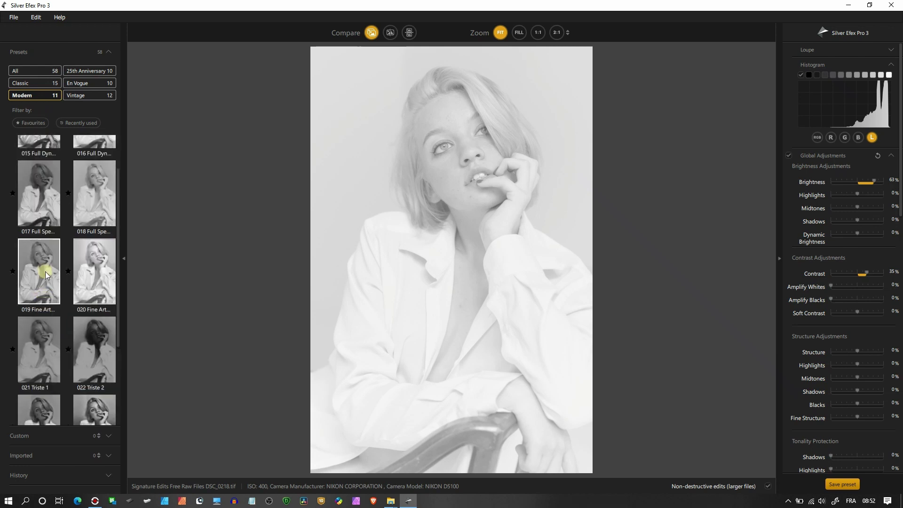
{"action": "scroll", "coordinate": [46, 273], "scroll_direction": "up", "scroll_amount": 3}
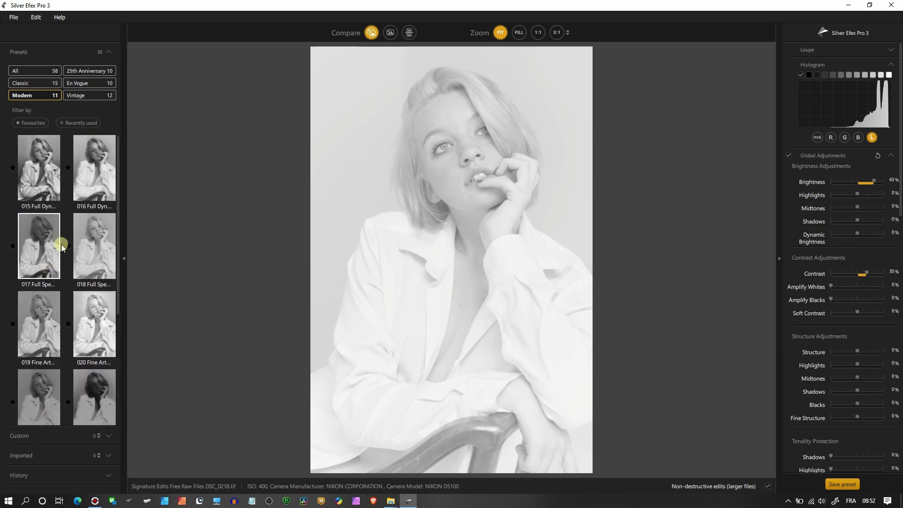
{"action": "scroll", "coordinate": [70, 259], "scroll_direction": "down", "scroll_amount": 3}
{"action": "scroll", "coordinate": [70, 258], "scroll_direction": "up", "scroll_amount": 3}
{"action": "left_click", "coordinate": [95, 241]}
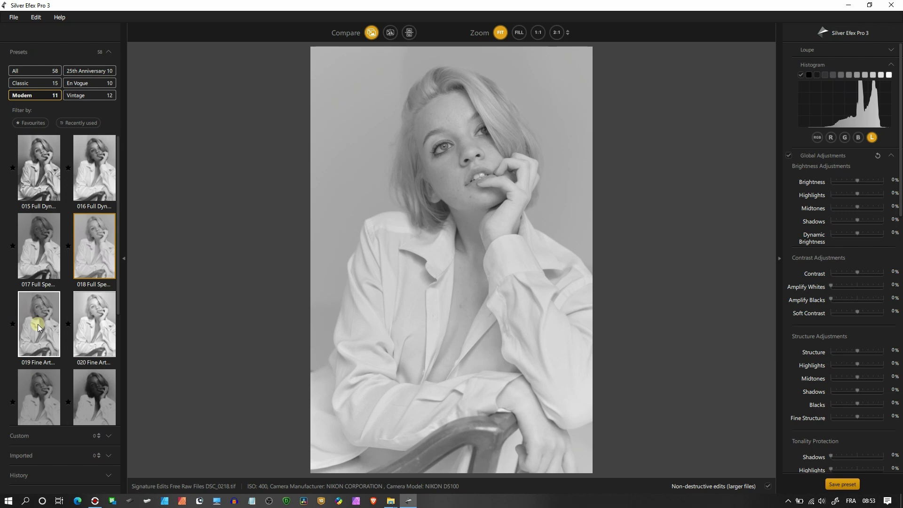
{"action": "scroll", "coordinate": [39, 328], "scroll_direction": "down", "scroll_amount": 4}
{"action": "left_click", "coordinate": [96, 306]}
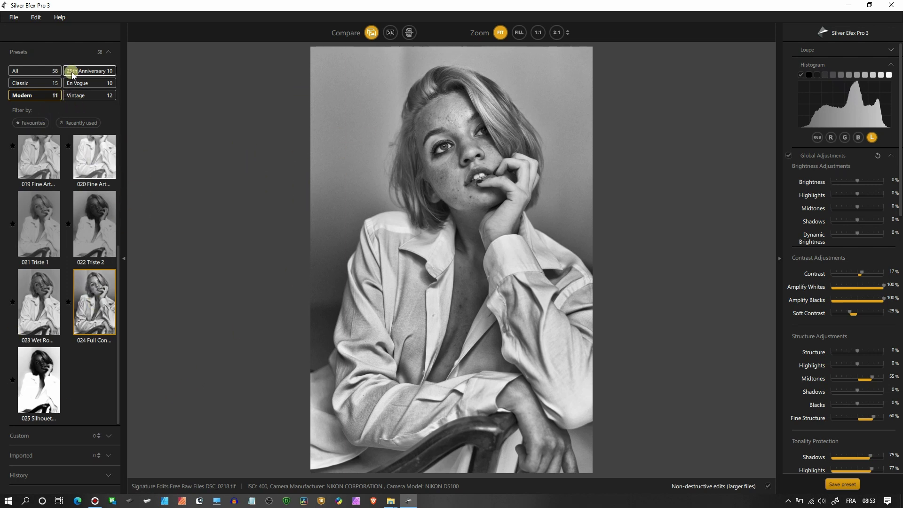
Try the first two Classic Portrait presets and Street - Gritty from the 25th Anniversary category on the portrait
{"action": "left_click", "coordinate": [94, 72]}
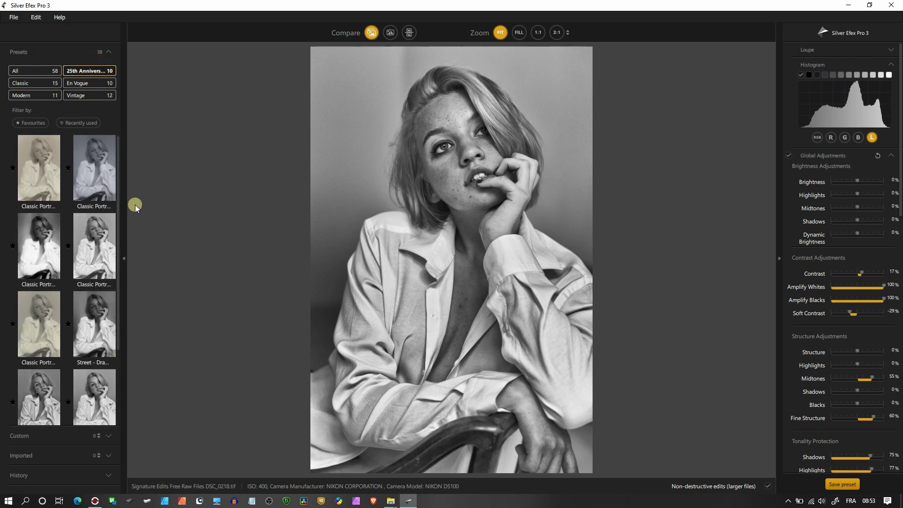
{"action": "left_click", "coordinate": [77, 180]}
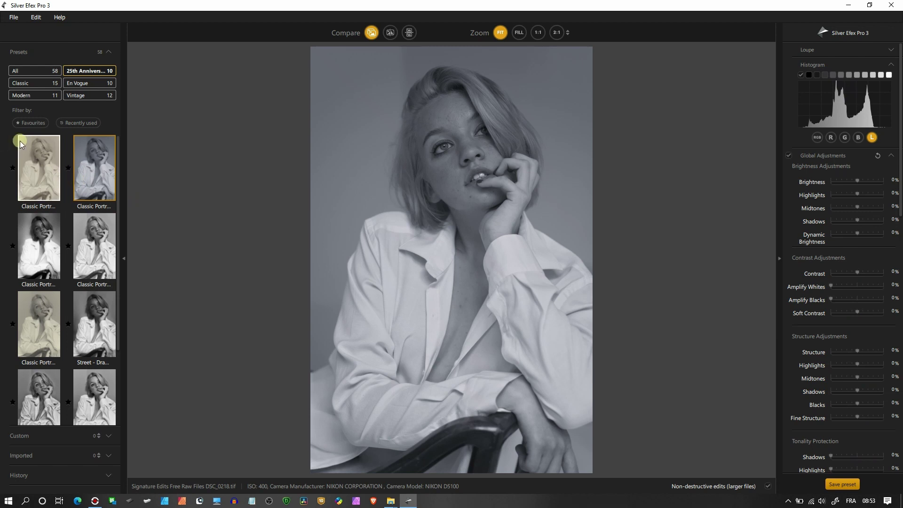
{"action": "left_click", "coordinate": [25, 167]}
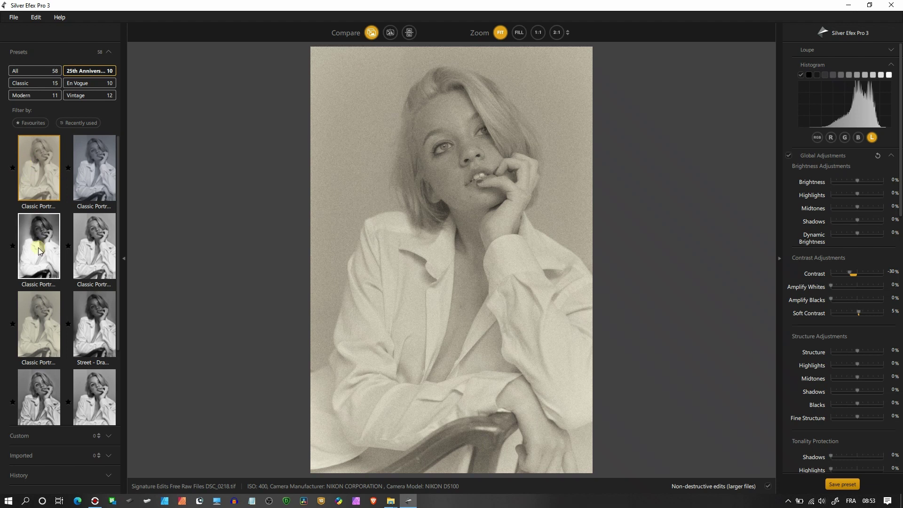
{"action": "scroll", "coordinate": [21, 340], "scroll_direction": "down", "scroll_amount": 3}
{"action": "left_click", "coordinate": [33, 302]}
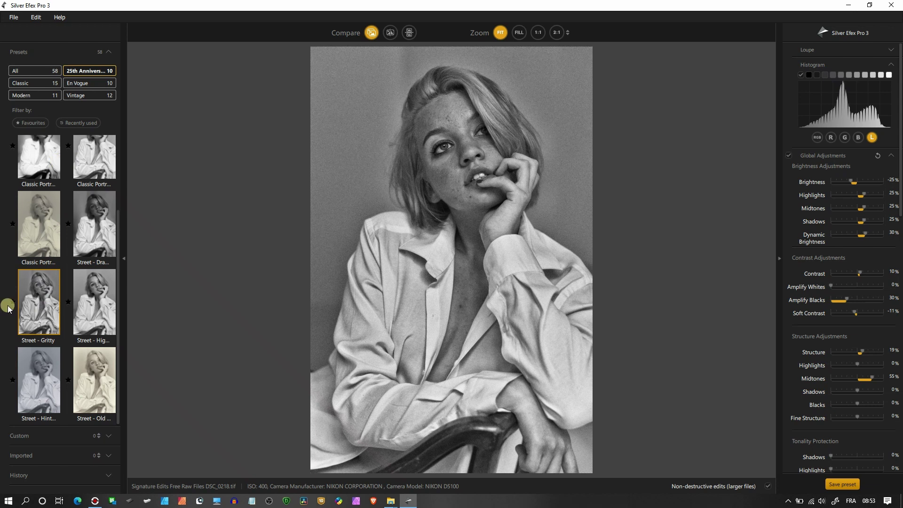
Return to the Modern presets and apply number 024 again for comparison
{"action": "left_click", "coordinate": [44, 94]}
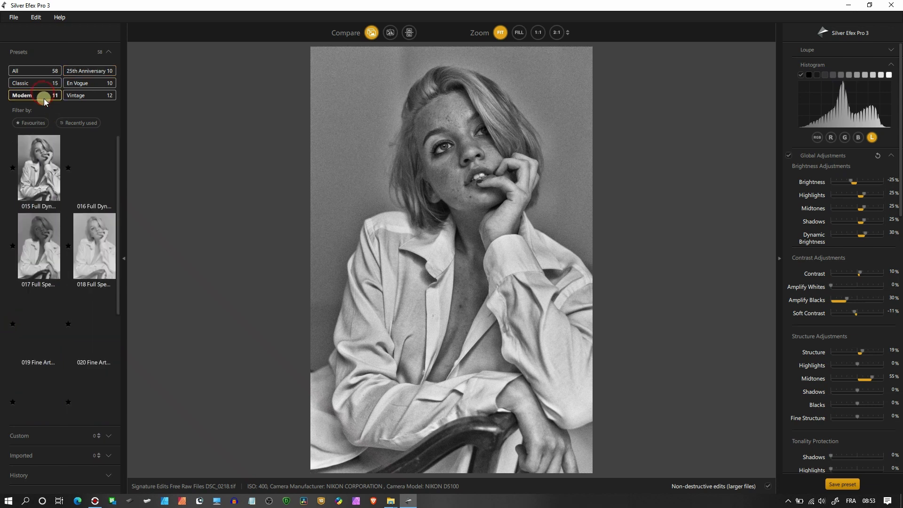
{"action": "scroll", "coordinate": [95, 383], "scroll_direction": "down", "scroll_amount": 3}
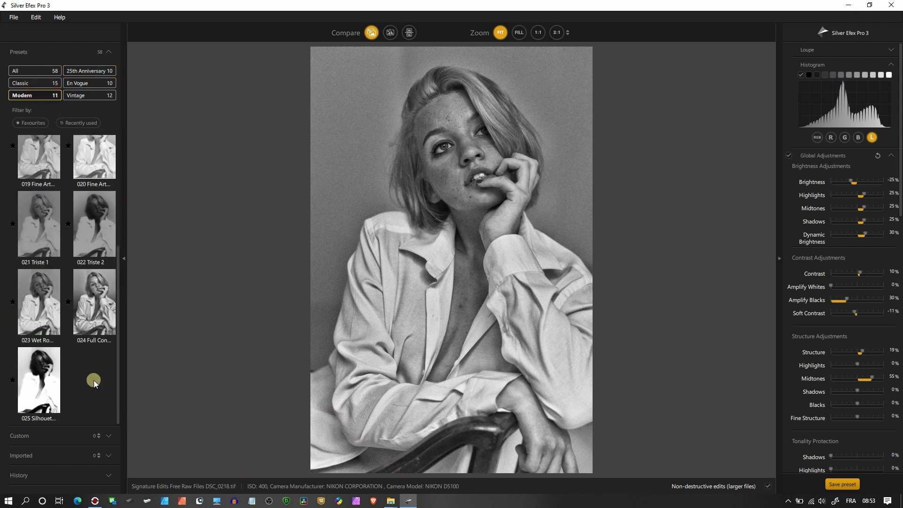
{"action": "left_click", "coordinate": [85, 324]}
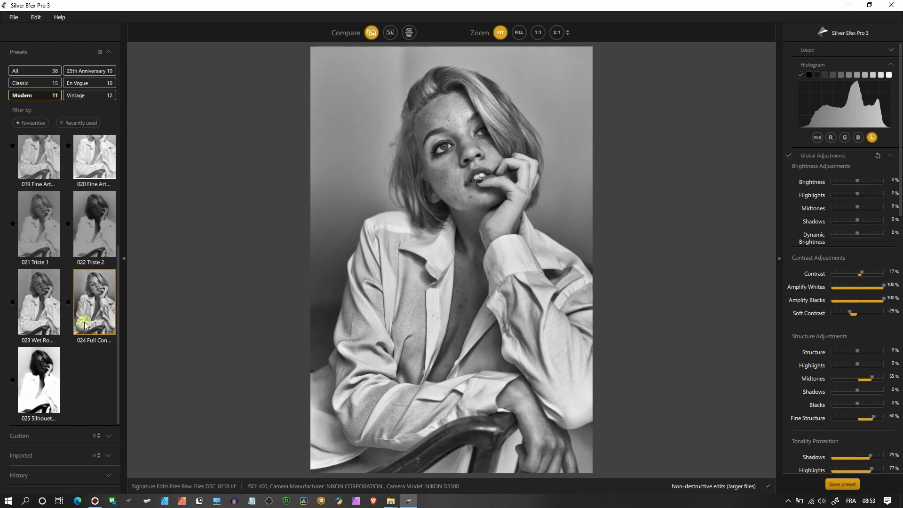
Apply the 25th Anniversary Street preset directly following Street - Gritty to the portrait
{"action": "left_click", "coordinate": [73, 84]}
{"action": "left_click", "coordinate": [89, 71]}
{"action": "left_click", "coordinate": [82, 303]}
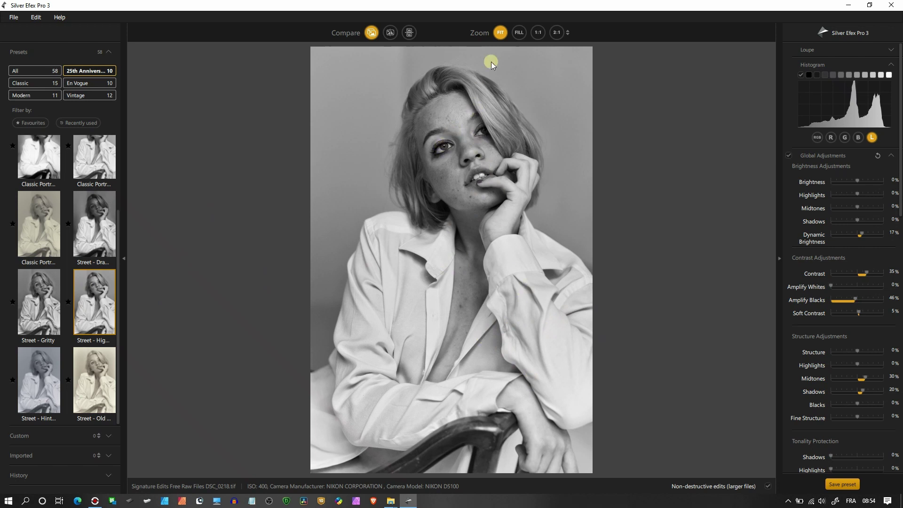
Inspect the face at 1:1 magnification to check the preset's detail, and return to the full-image view
{"action": "left_click", "coordinate": [537, 32]}
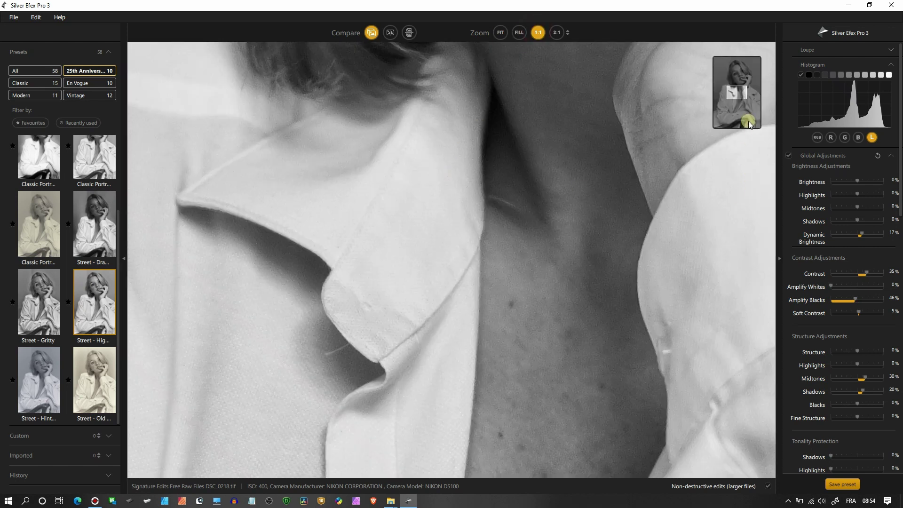
{"action": "left_click_drag", "start_coordinate": [741, 103], "coordinate": [737, 67]}
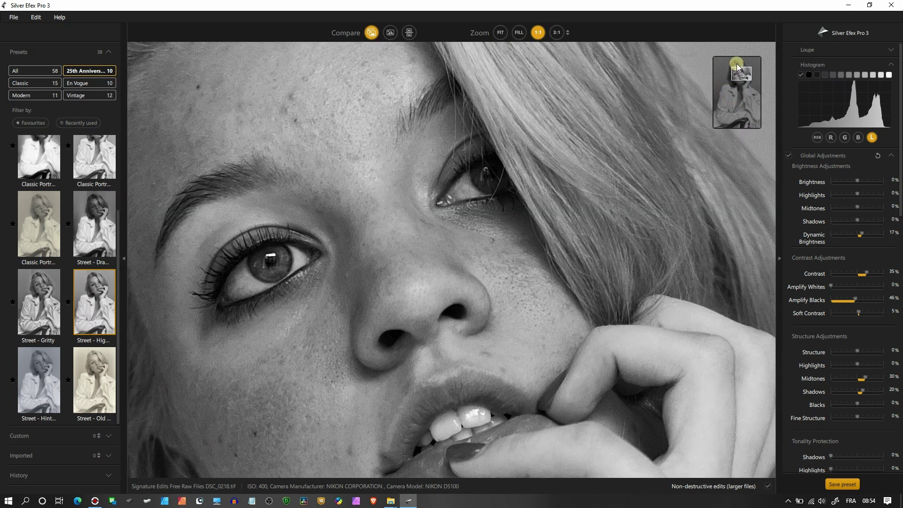
{"action": "left_click", "coordinate": [501, 32]}
{"action": "left_click", "coordinate": [501, 33]}
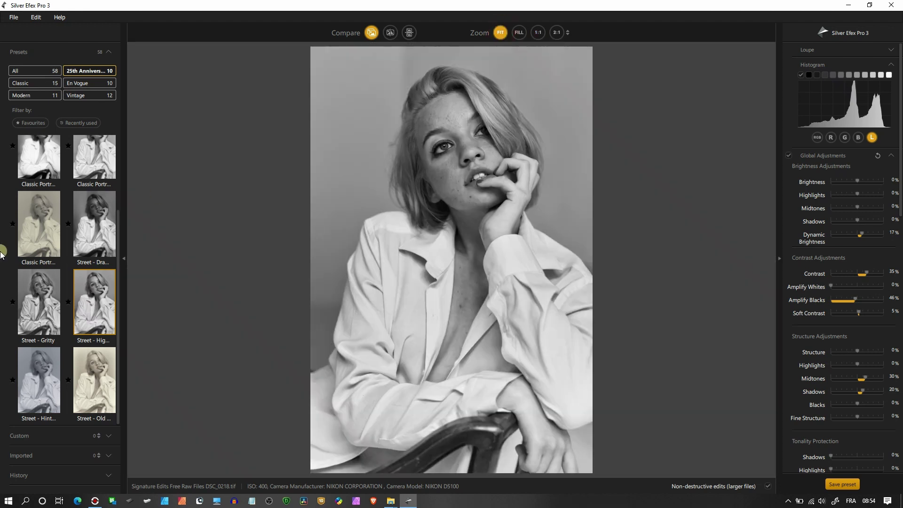
Apply the En Vogue preset 038 Dark Glow, inspect the face at 1:1 magnification, and return to the full-image view
{"action": "left_click", "coordinate": [90, 85]}
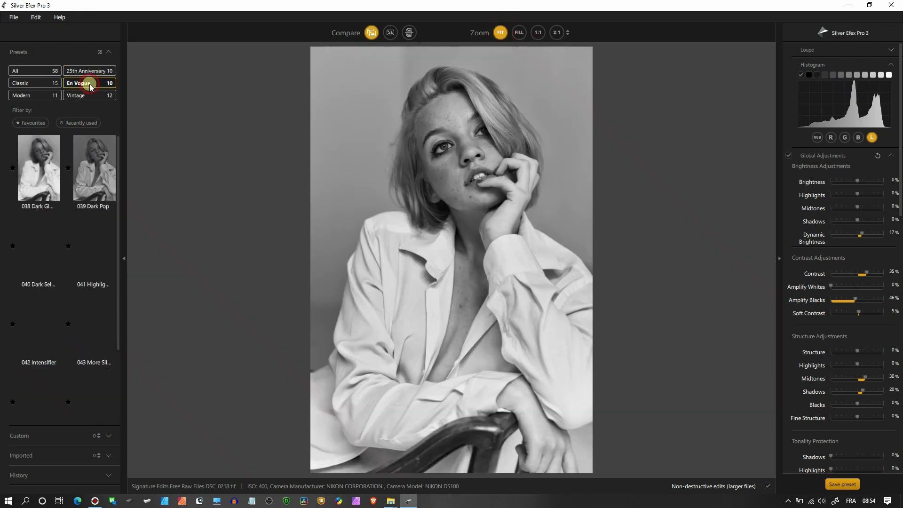
{"action": "left_click", "coordinate": [43, 176]}
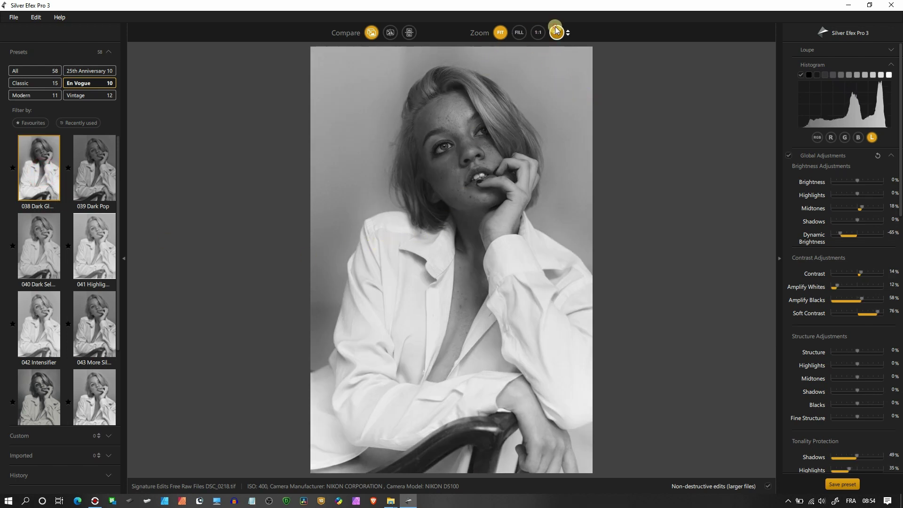
{"action": "left_click", "coordinate": [556, 32]}
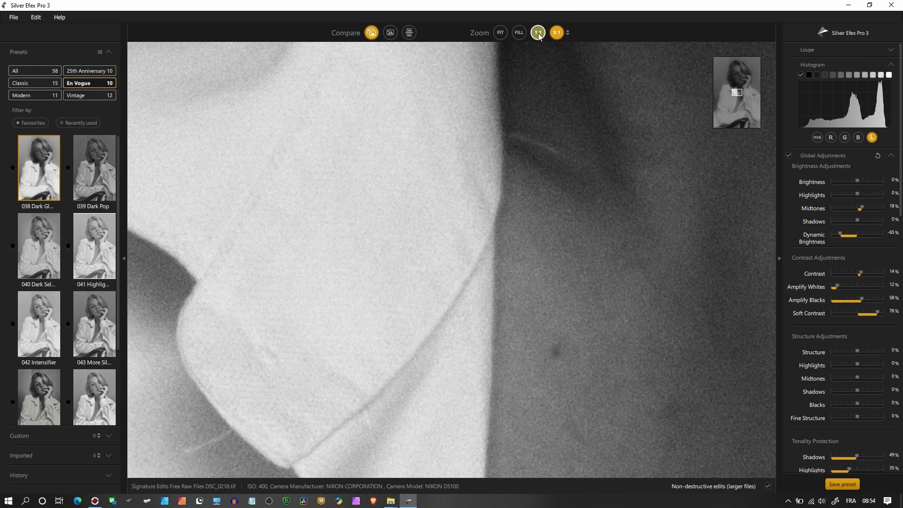
{"action": "left_click", "coordinate": [539, 32]}
{"action": "left_click_drag", "start_coordinate": [732, 95], "coordinate": [736, 63]}
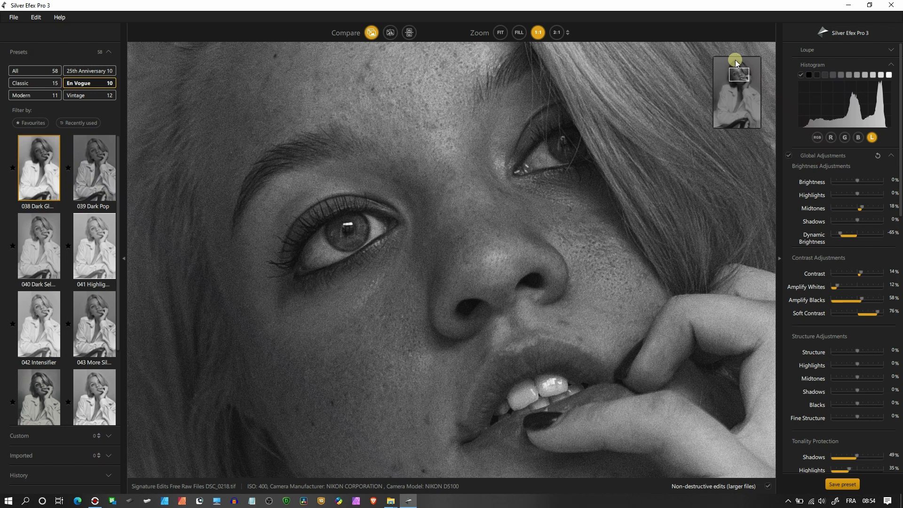
{"action": "left_click", "coordinate": [499, 34]}
Try the En Vogue preset 042 Intensifier and the Vintage presets 030 Film Noir 1, 028 Cool Tones 1 and 029 Cool Tones 2
{"action": "left_click", "coordinate": [39, 337]}
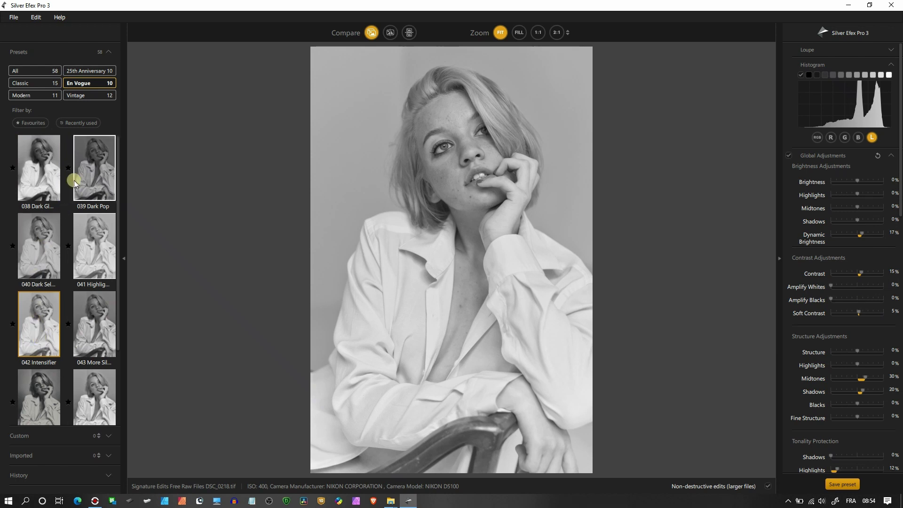
{"action": "left_click", "coordinate": [78, 95]}
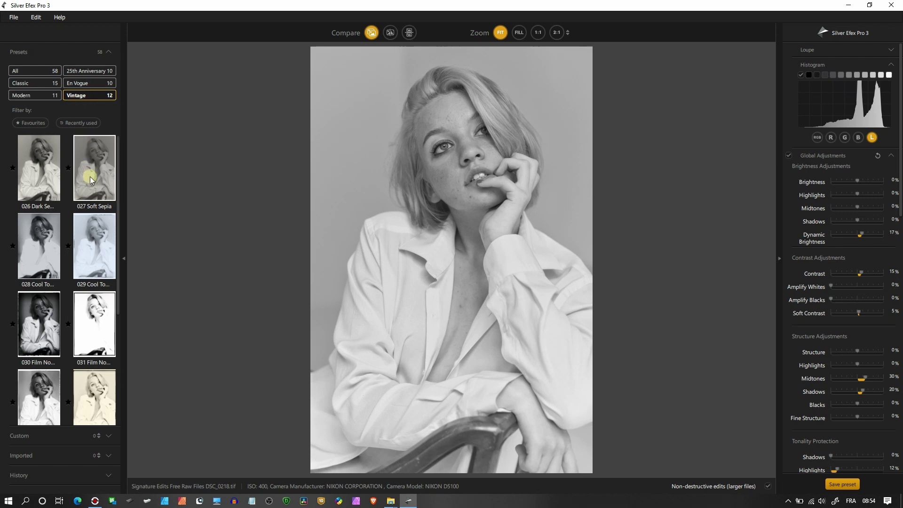
{"action": "left_click", "coordinate": [38, 325]}
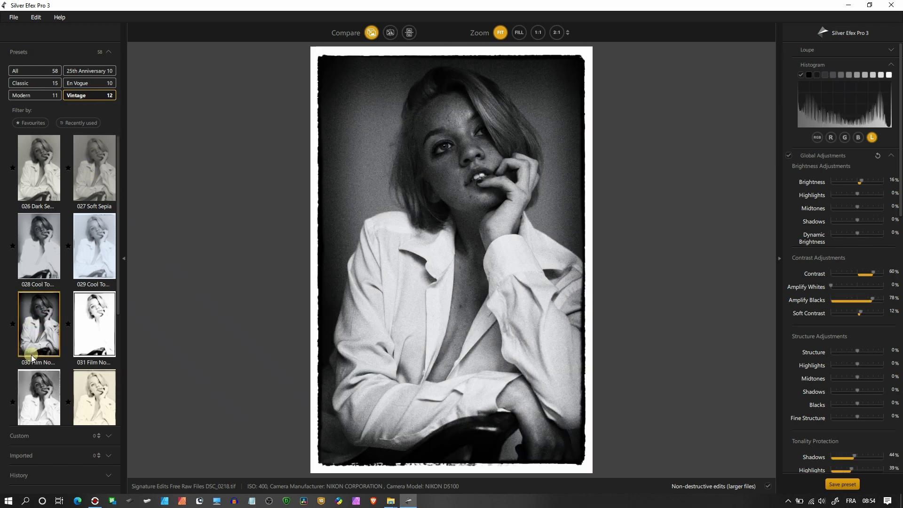
{"action": "left_click", "coordinate": [49, 248]}
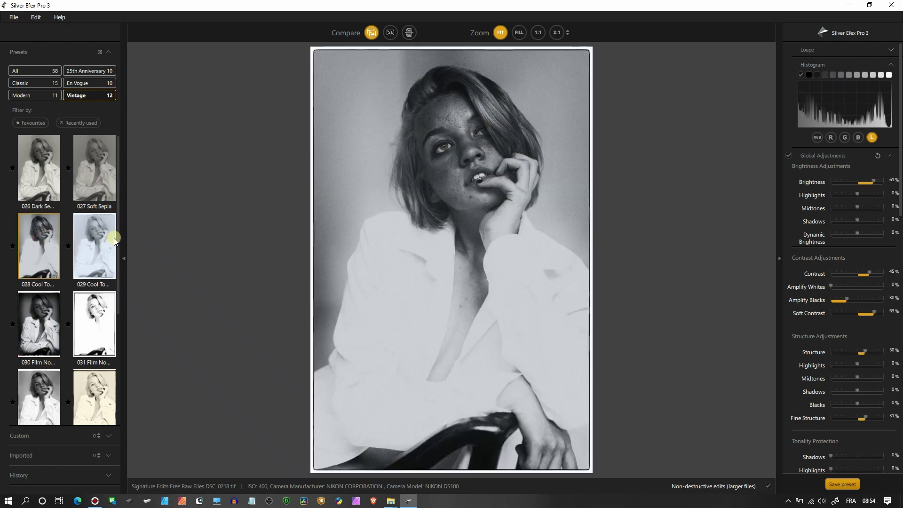
{"action": "left_click", "coordinate": [103, 238]}
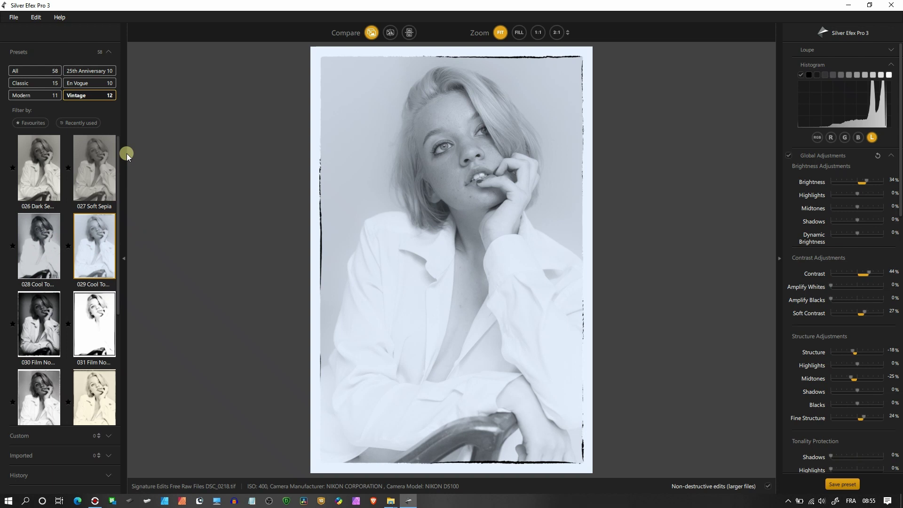
List all presets and apply 000 Neutral to the portrait
{"action": "left_click", "coordinate": [24, 72]}
{"action": "left_click", "coordinate": [27, 153]}
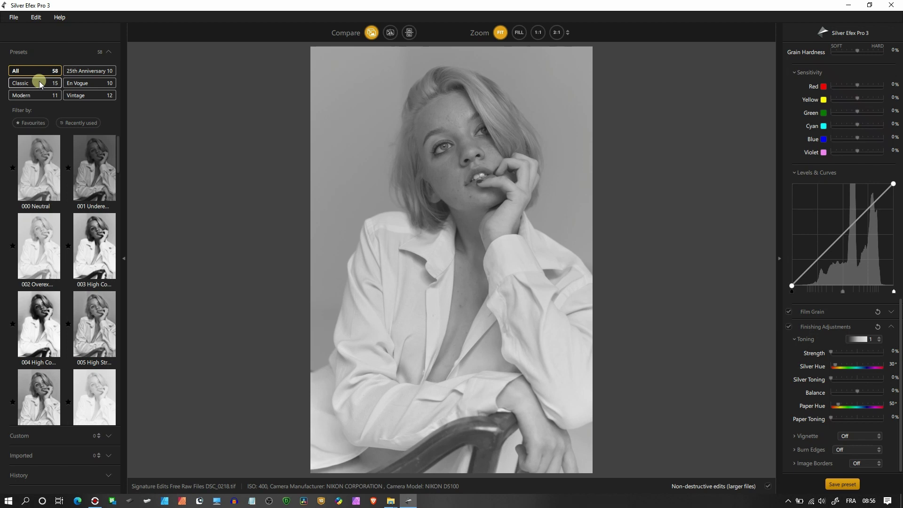
Try the Classic preset 002 Overexposed (EV +1) on the portrait and reapply 000 Neutral
{"action": "left_click", "coordinate": [40, 82]}
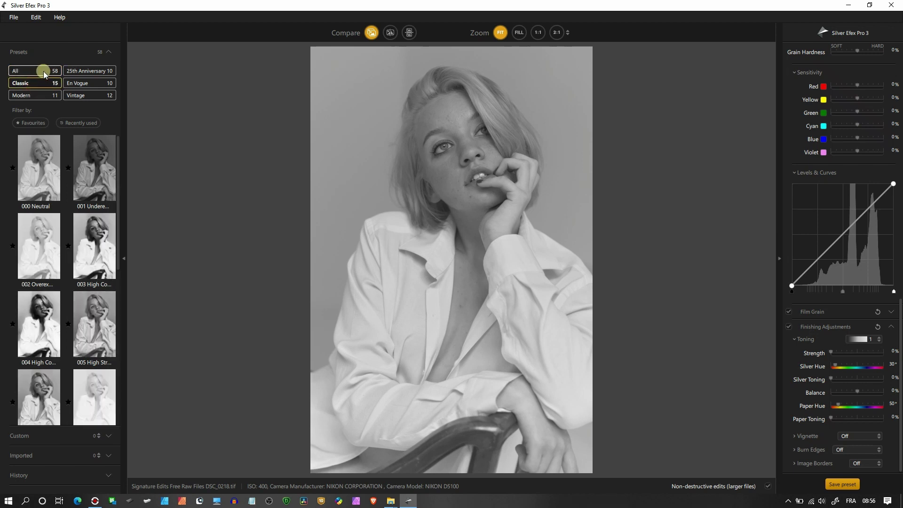
{"action": "left_click", "coordinate": [43, 71]}
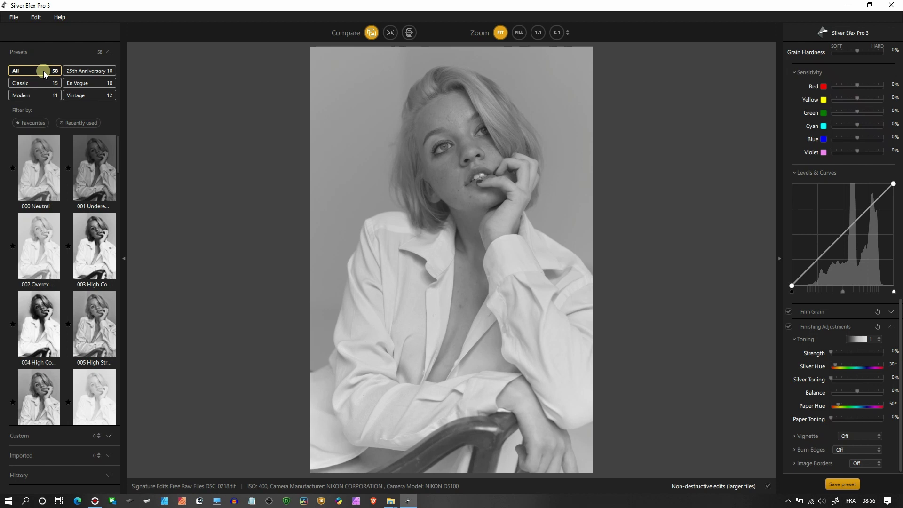
{"action": "left_click", "coordinate": [38, 82]}
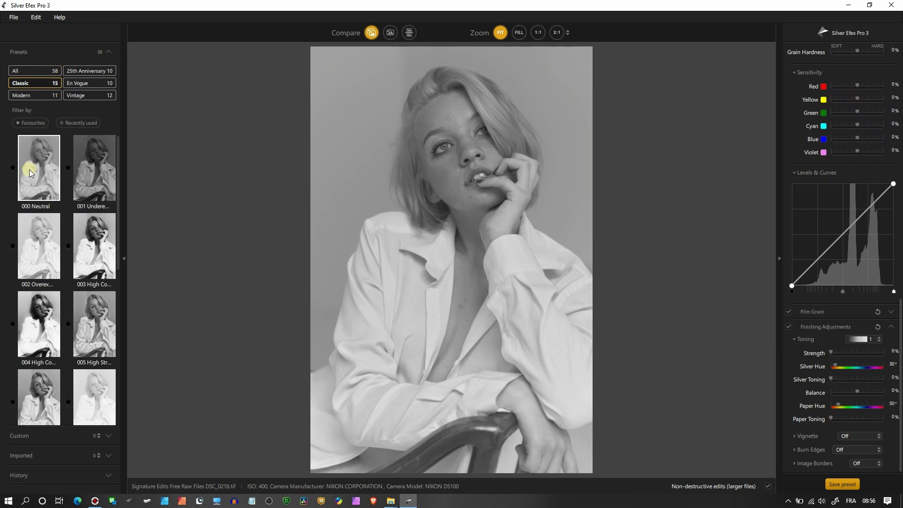
{"action": "left_click", "coordinate": [35, 236]}
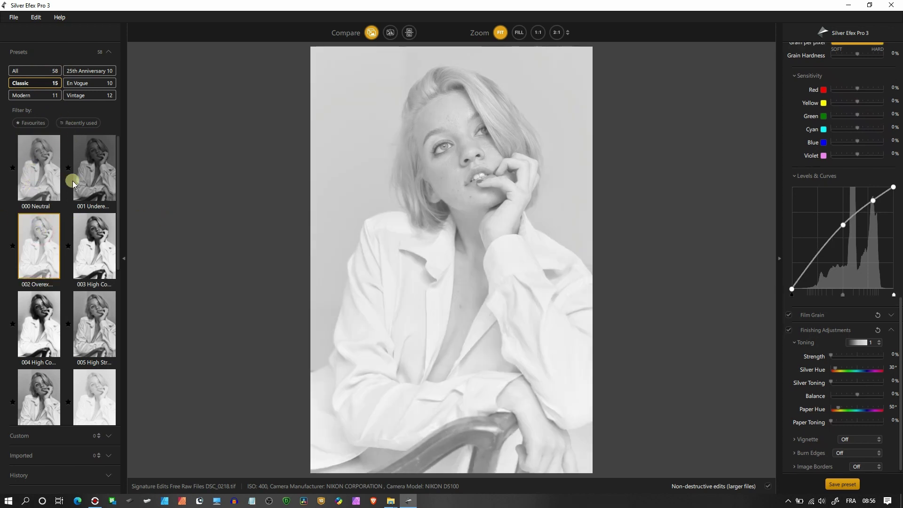
{"action": "left_click", "coordinate": [46, 176]}
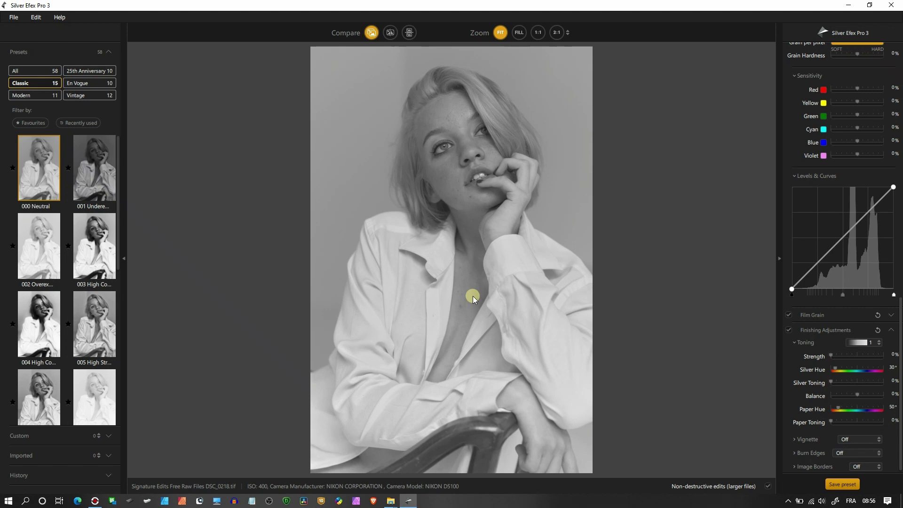
Preview one of the darker histogram tonal zones as an overlay on the portrait
{"action": "left_click_drag", "start_coordinate": [897, 343], "coordinate": [897, 57]}
{"action": "left_click", "coordinate": [842, 75]}
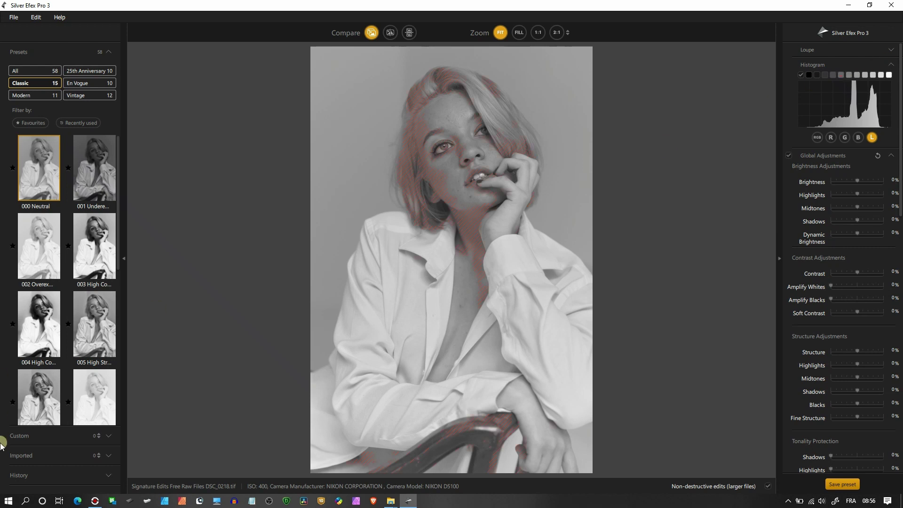
Examine the custom and imported preset collections and the list of edit history states
{"action": "left_click", "coordinate": [35, 436]}
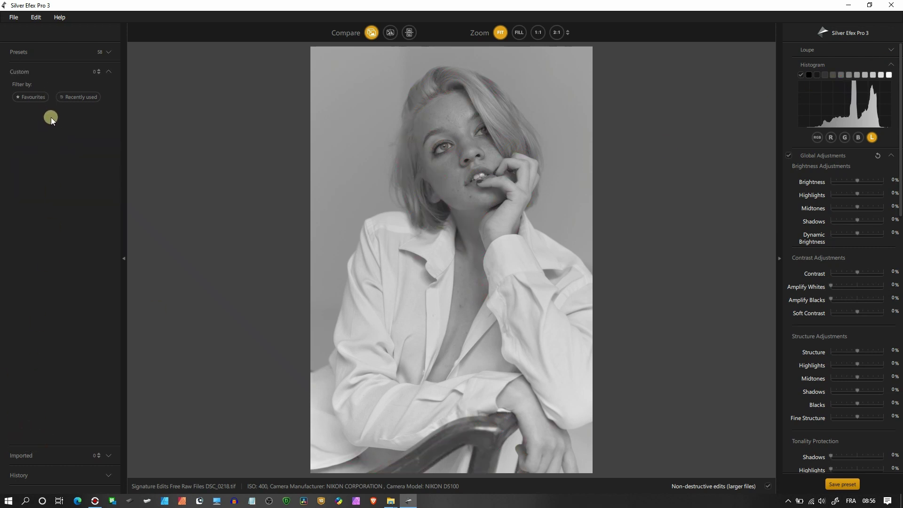
{"action": "left_click", "coordinate": [25, 456]}
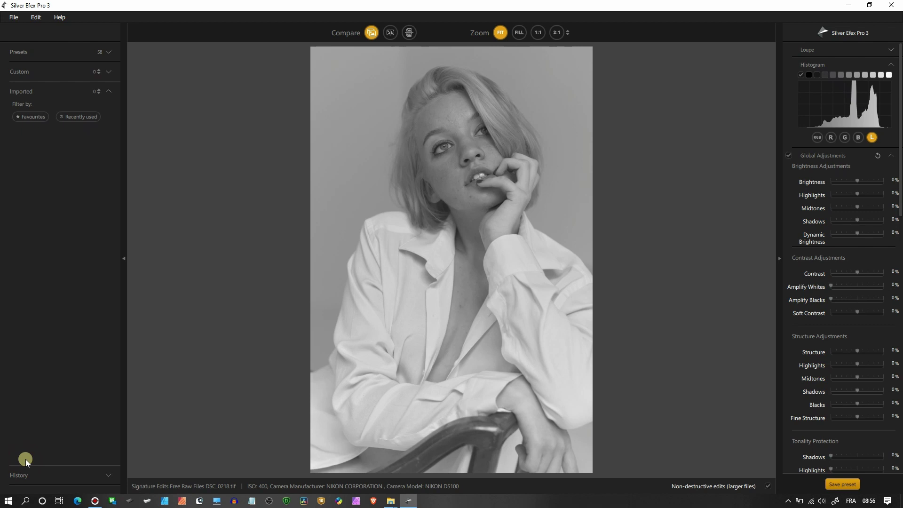
{"action": "left_click", "coordinate": [28, 477]}
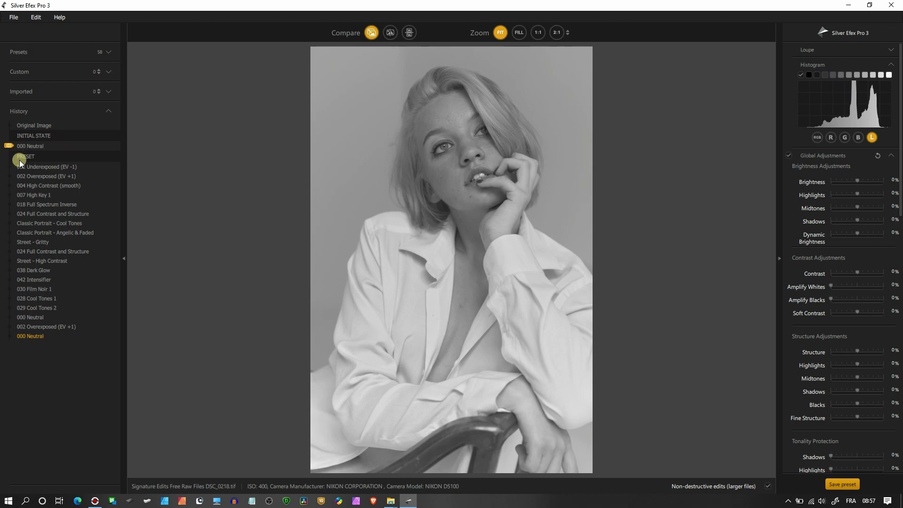
Revert the history to 001 Underexposed (EV -1) and the initial 000 Neutral state, and return to the latest 000 Neutral state
{"action": "left_click", "coordinate": [35, 169]}
{"action": "left_click", "coordinate": [33, 146]}
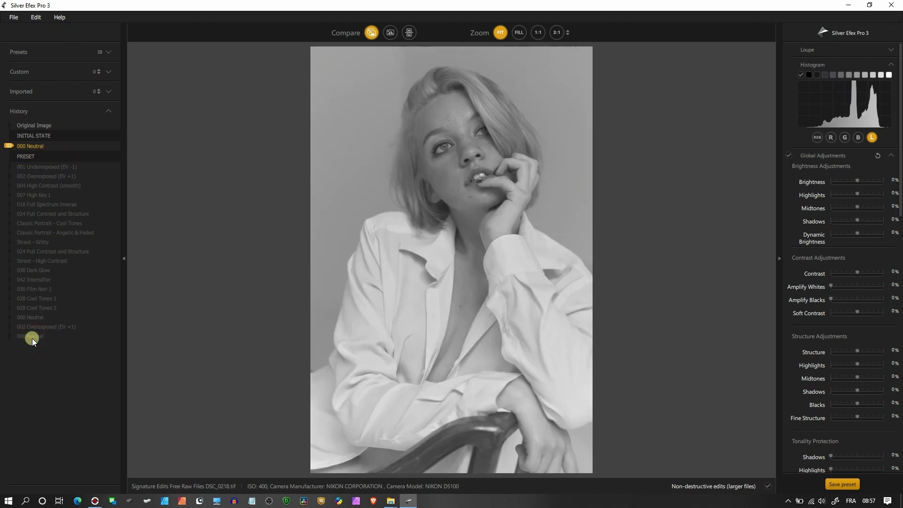
{"action": "left_click", "coordinate": [29, 350]}
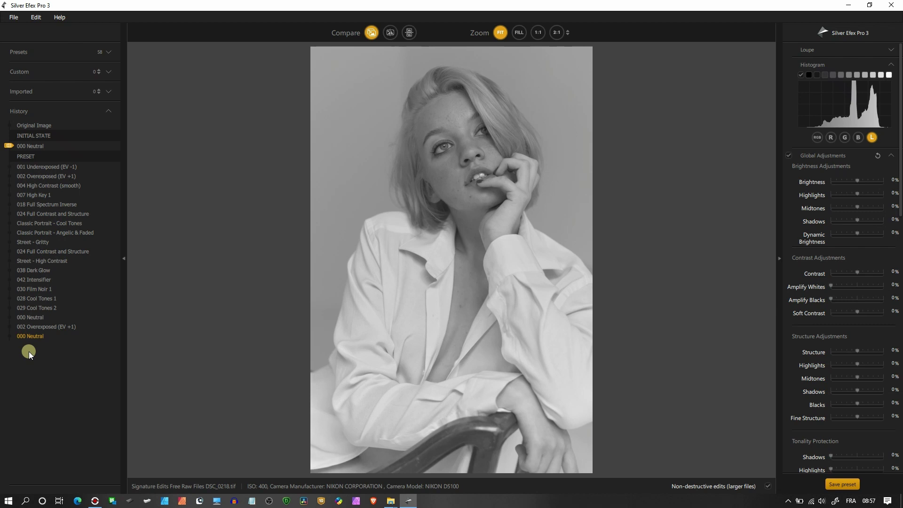
Hide the preset browser, try the split preview, and set the before/after comparison to two images side by side
{"action": "left_click", "coordinate": [125, 260]}
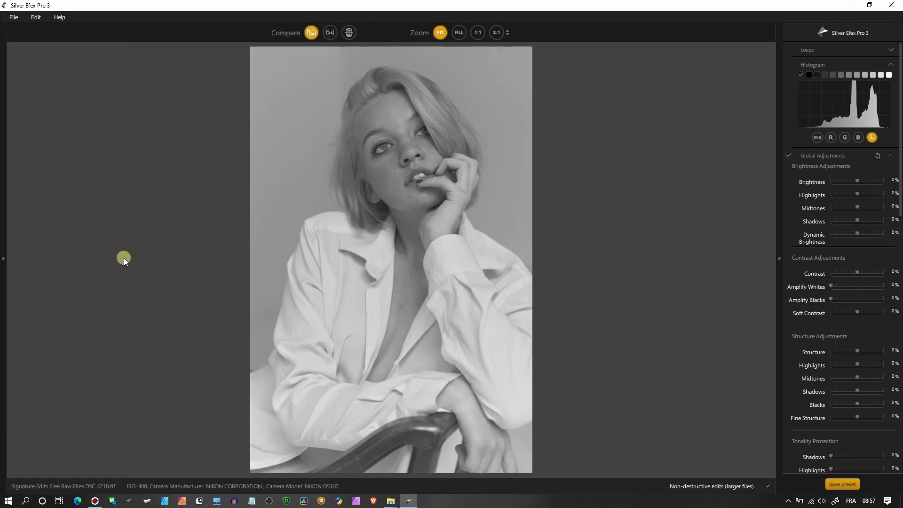
{"action": "left_click", "coordinate": [328, 33]}
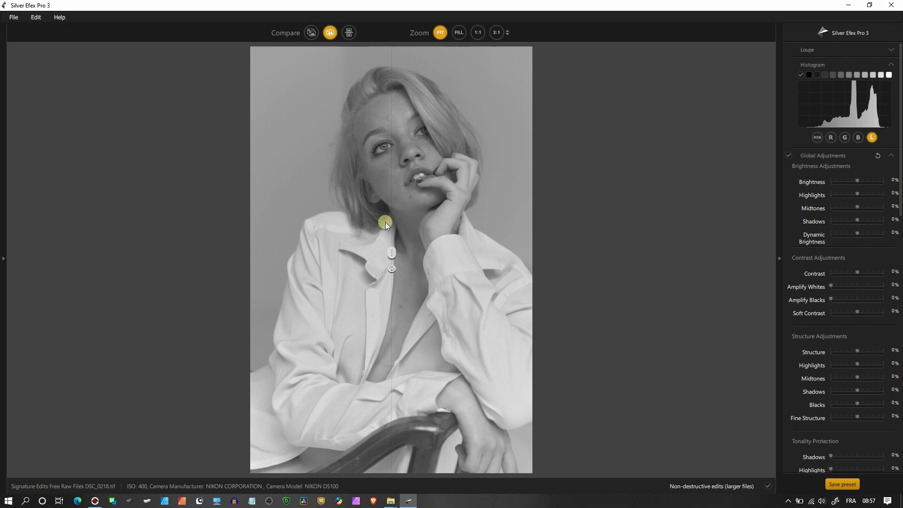
{"action": "left_click", "coordinate": [349, 32]}
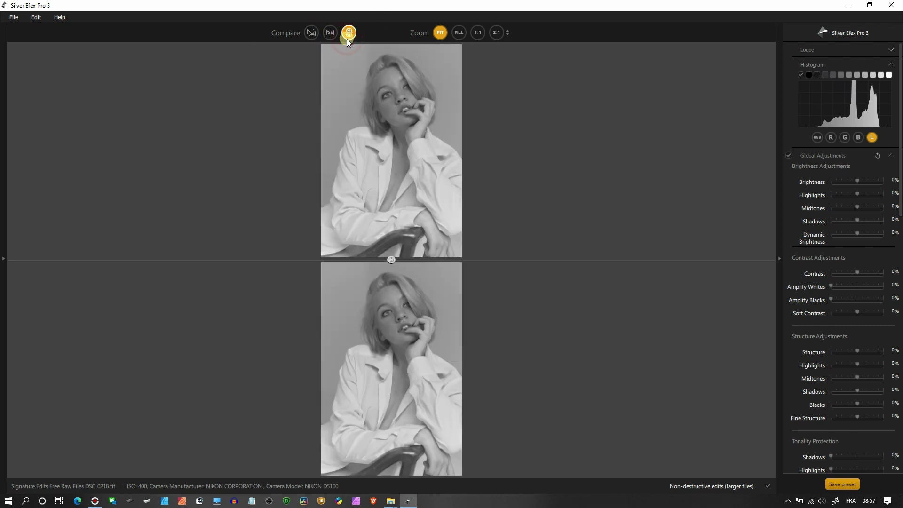
{"action": "left_click", "coordinate": [392, 260]}
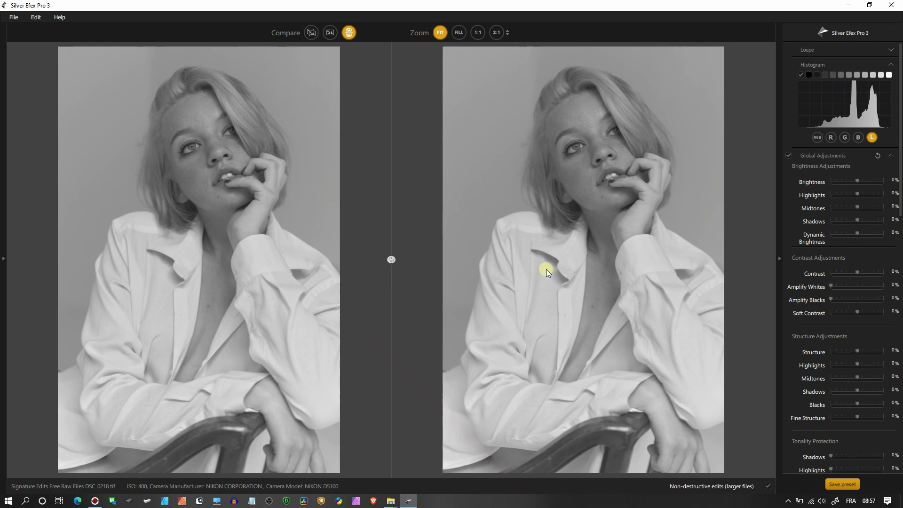
Compare both versions at Fill, 1:1 and 2:1 magnification, and return to the full-image view
{"action": "left_click", "coordinate": [460, 32]}
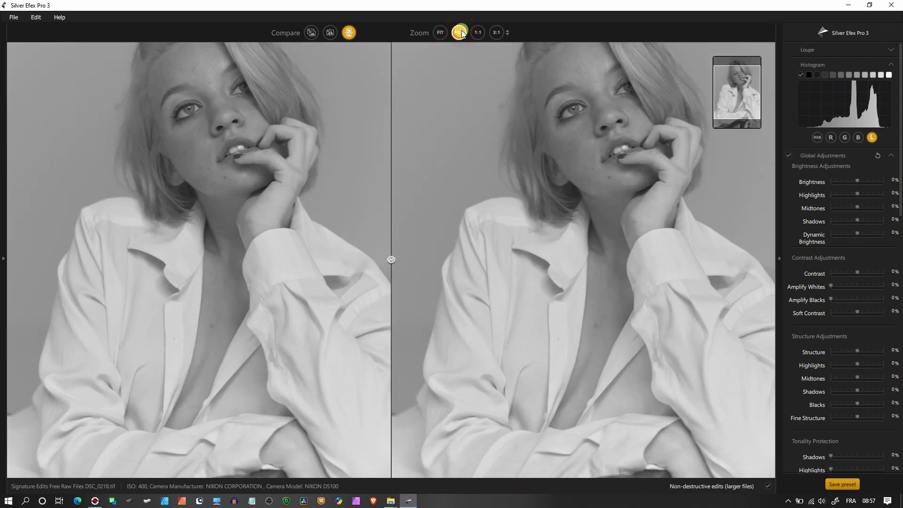
{"action": "left_click", "coordinate": [475, 33]}
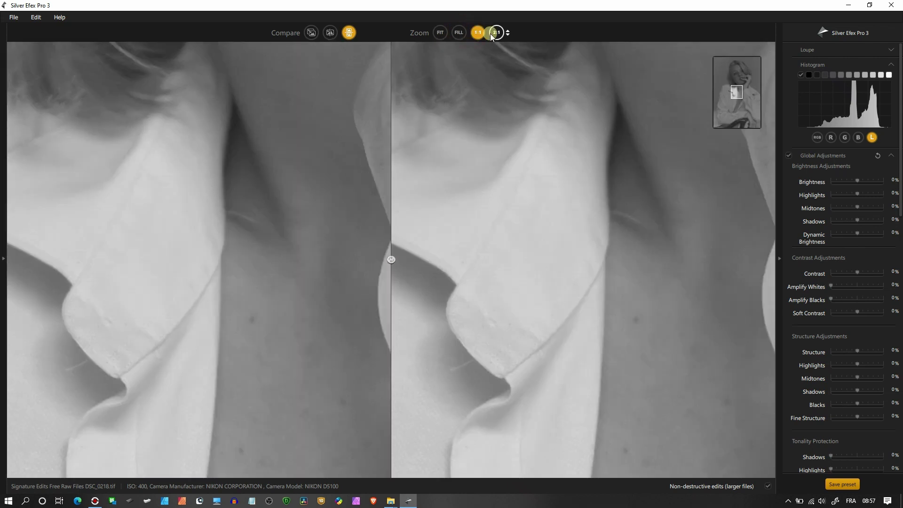
{"action": "left_click", "coordinate": [490, 33]}
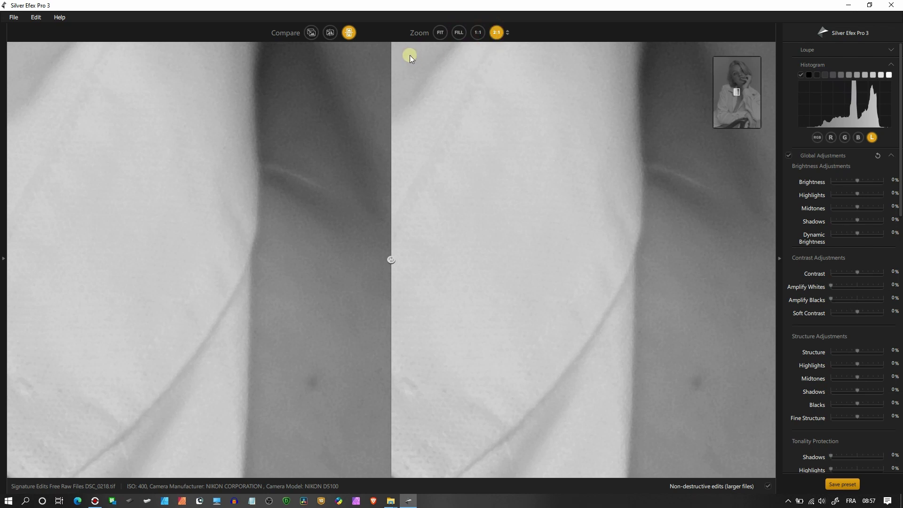
{"action": "left_click", "coordinate": [440, 32]}
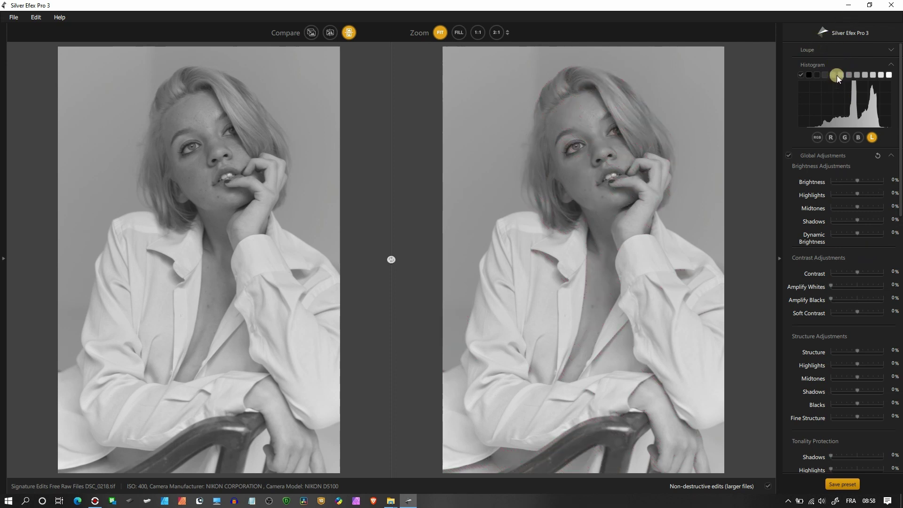
Show the loupe and fix its magnified view on the eye in the edited image
{"action": "left_click", "coordinate": [858, 52]}
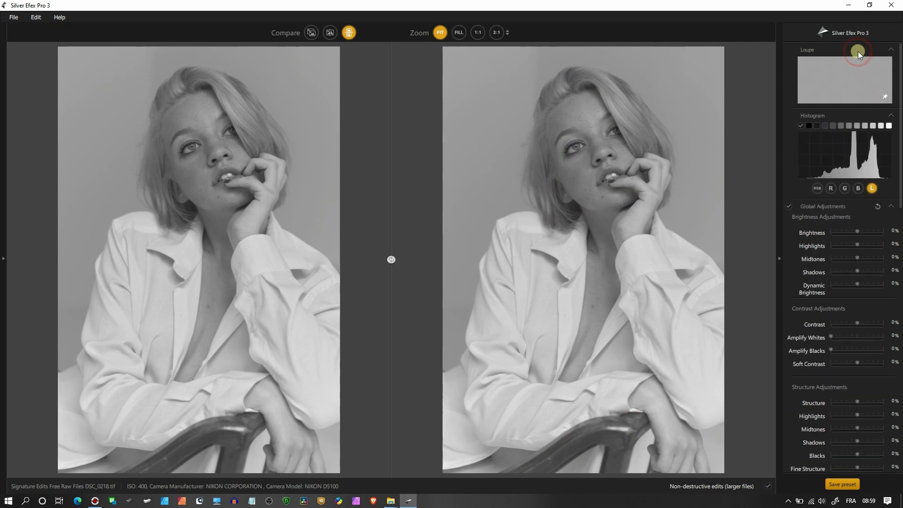
{"action": "left_click", "coordinate": [851, 85]}
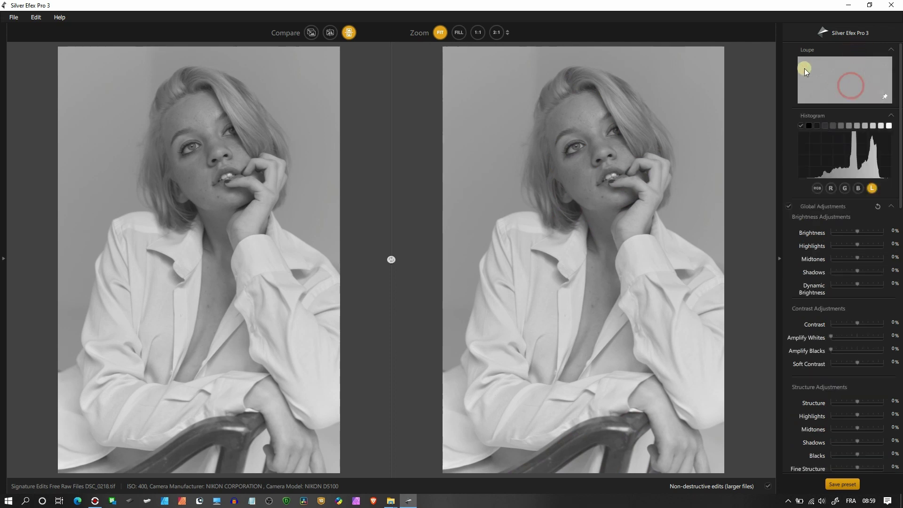
{"action": "left_click", "coordinate": [577, 144]}
Try global Brightness values of -15% and -25% on the portrait, and reset Brightness to 0%
{"action": "left_click", "coordinate": [839, 201]}
{"action": "left_click", "coordinate": [854, 231]}
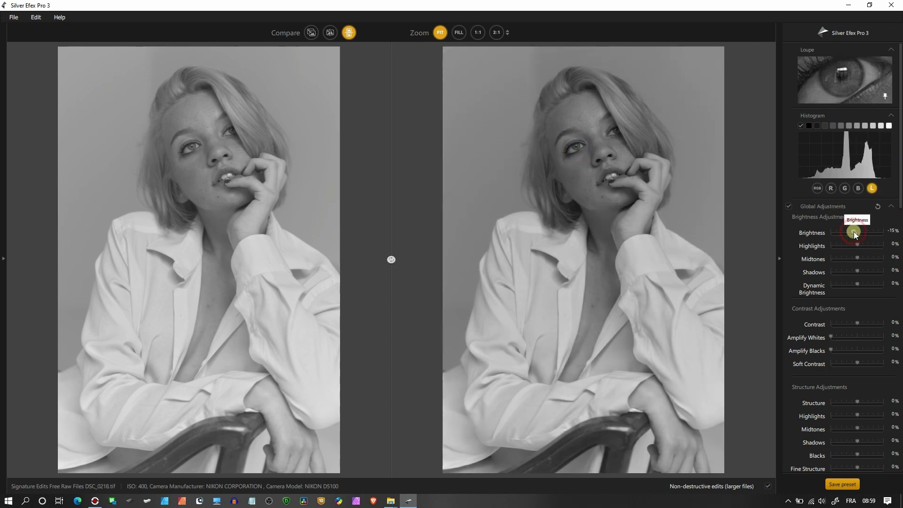
{"action": "left_click", "coordinate": [852, 232]}
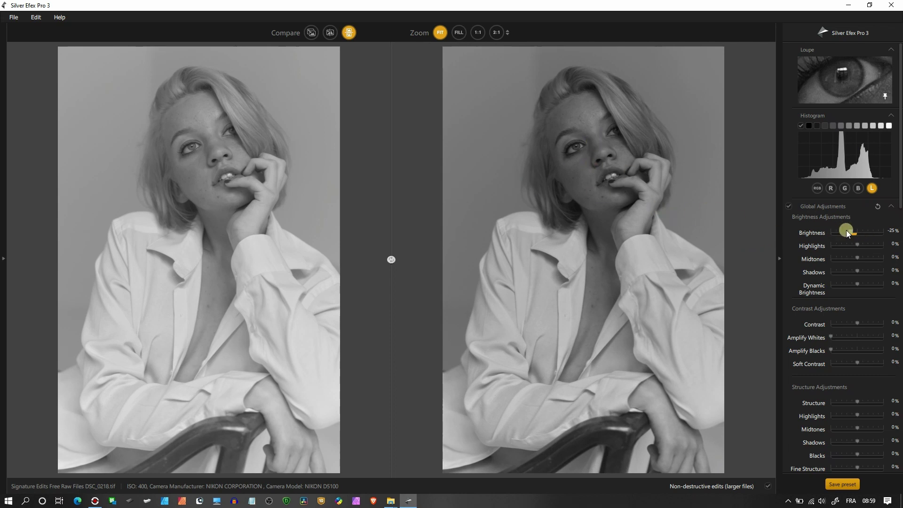
{"action": "left_click_drag", "start_coordinate": [849, 230], "coordinate": [855, 232]}
{"action": "left_click", "coordinate": [891, 226]}
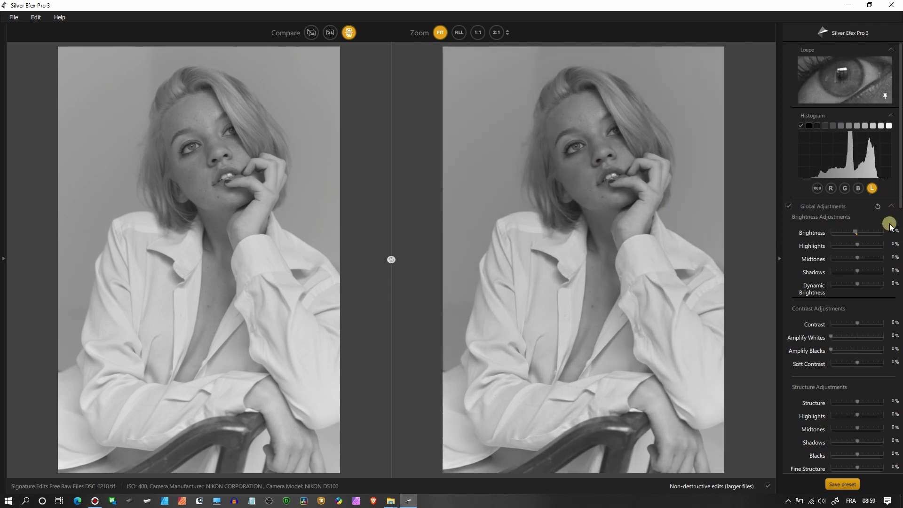
{"action": "left_click", "coordinate": [897, 50]}
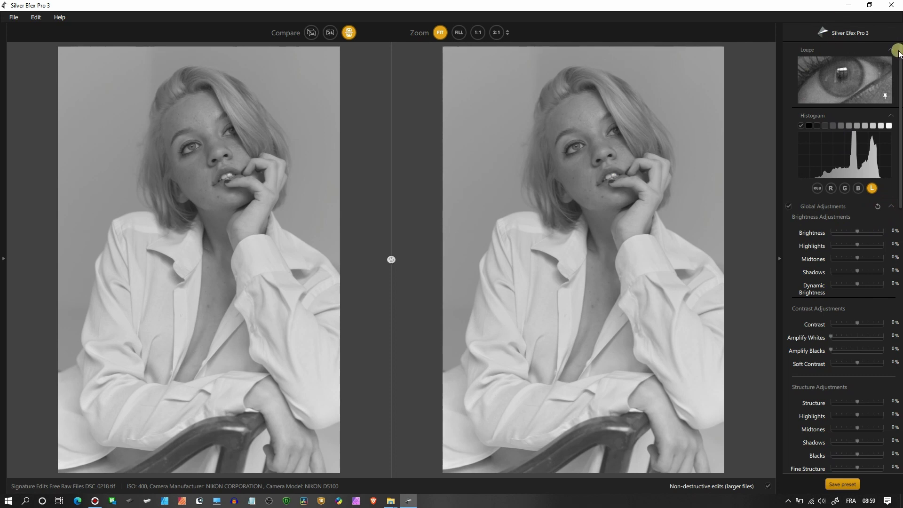
Collapse the Loupe section and keep the Histogram section expanded
{"action": "left_click", "coordinate": [889, 51]}
{"action": "left_click", "coordinate": [890, 52]}
{"action": "left_click", "coordinate": [890, 52]}
{"action": "left_click", "coordinate": [892, 66]}
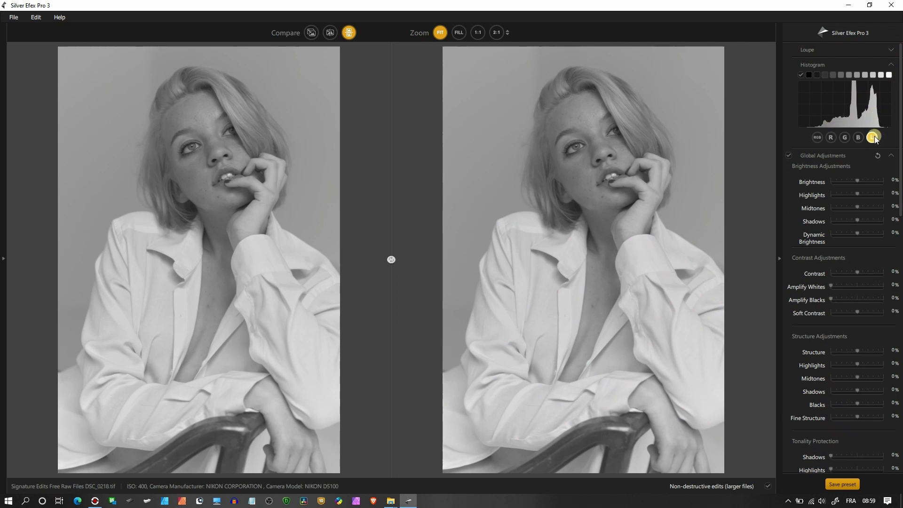
View the histogram's blue, green, red and combined RGB channels, and return it to luminance
{"action": "left_click", "coordinate": [857, 138]}
{"action": "left_click", "coordinate": [844, 138]}
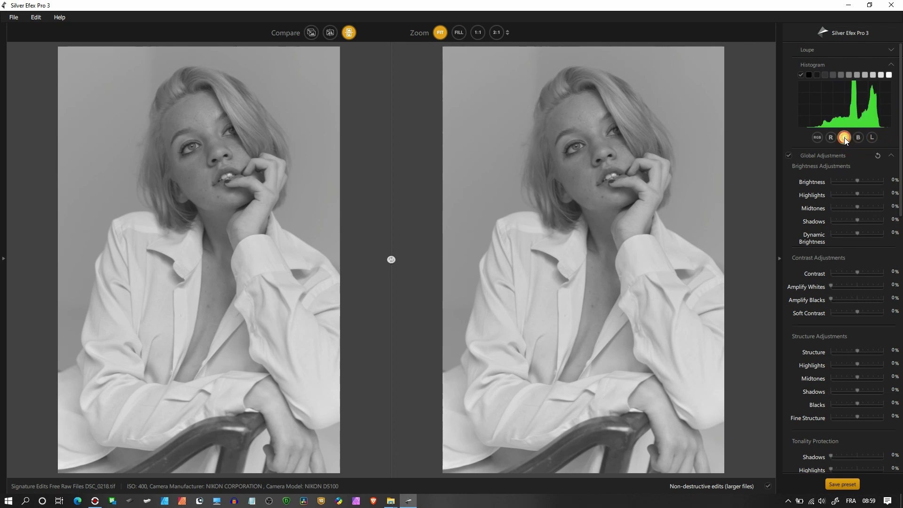
{"action": "left_click", "coordinate": [832, 138]}
{"action": "left_click", "coordinate": [818, 138]}
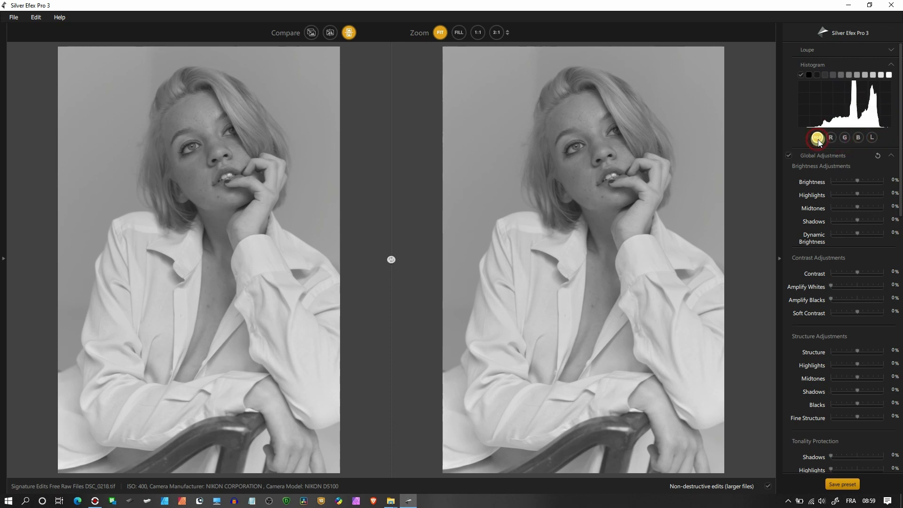
{"action": "left_click", "coordinate": [871, 138]}
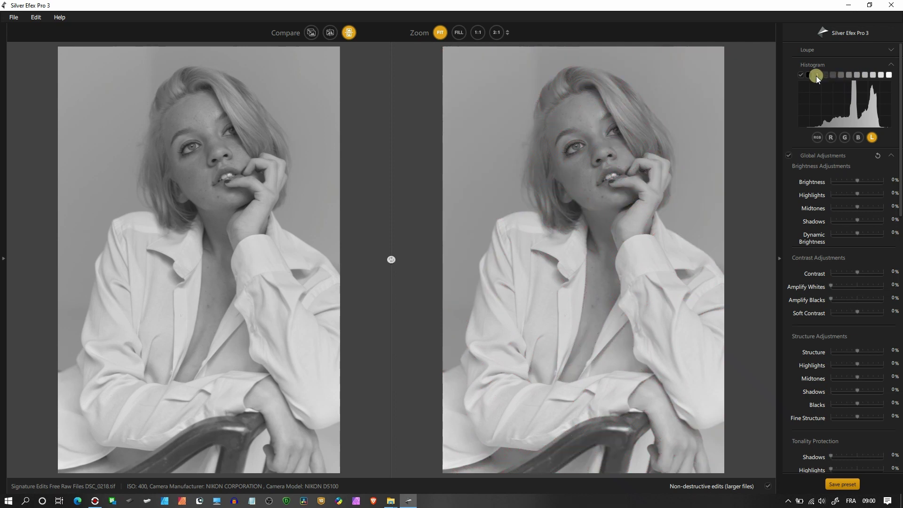
Set the global Brightness to 25%, Shadows to -83% and Dynamic Brightness to -46%
{"action": "left_click", "coordinate": [860, 185]}
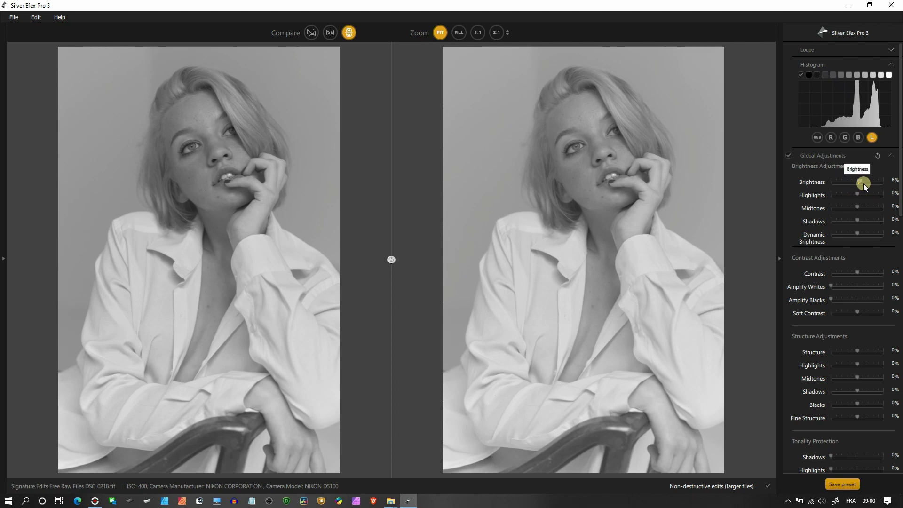
{"action": "left_click", "coordinate": [864, 184]}
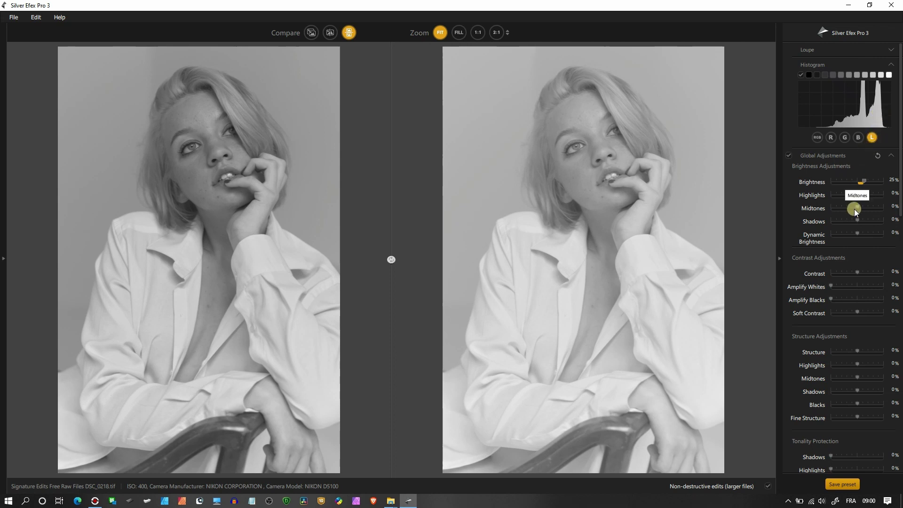
{"action": "left_click", "coordinate": [851, 223]}
{"action": "left_click_drag", "start_coordinate": [843, 222], "coordinate": [843, 222]}
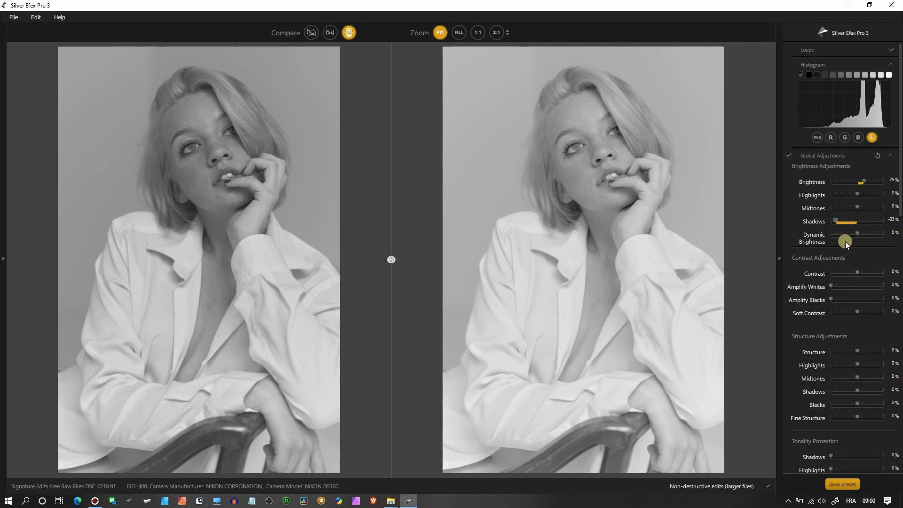
{"action": "left_click_drag", "start_coordinate": [853, 234], "coordinate": [846, 235]}
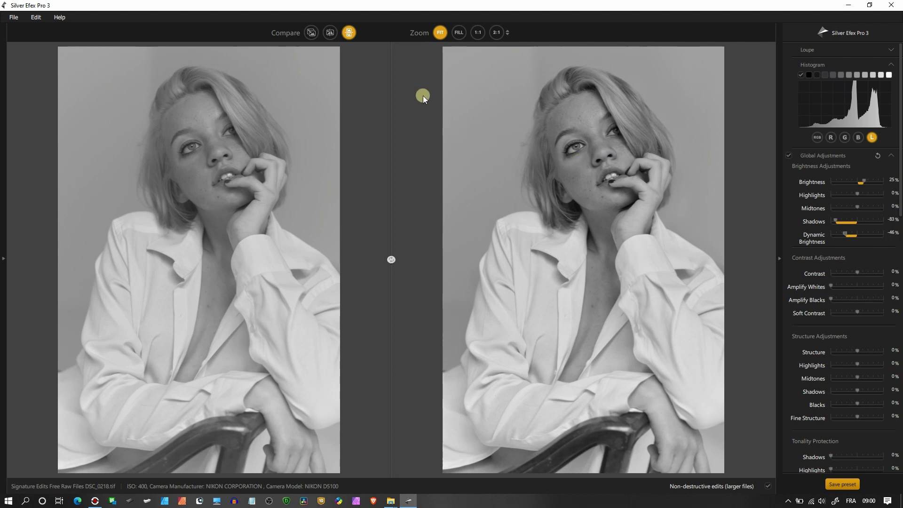
Compare both versions of the face at 1:1 magnification, and return to the full-image view
{"action": "left_click", "coordinate": [476, 33]}
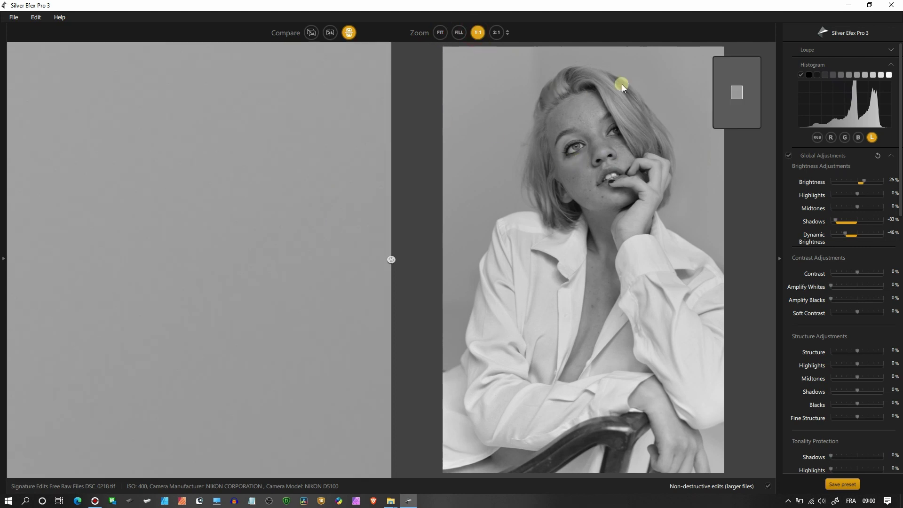
{"action": "left_click_drag", "start_coordinate": [735, 91], "coordinate": [736, 66]}
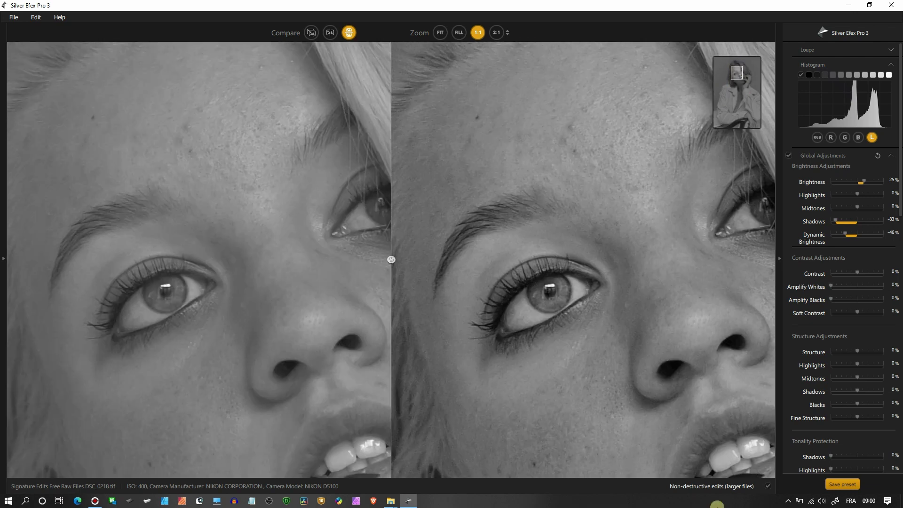
{"action": "left_click", "coordinate": [442, 33]}
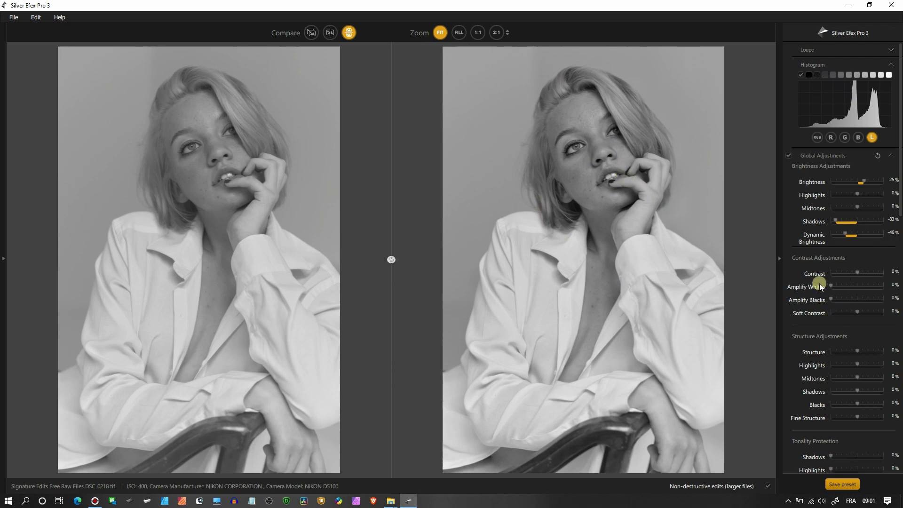
Set the global Contrast to 8% and Amplify Blacks to 24%
{"action": "left_click", "coordinate": [853, 274]}
{"action": "left_click", "coordinate": [859, 273]}
{"action": "left_click_drag", "start_coordinate": [836, 300], "coordinate": [842, 302]}
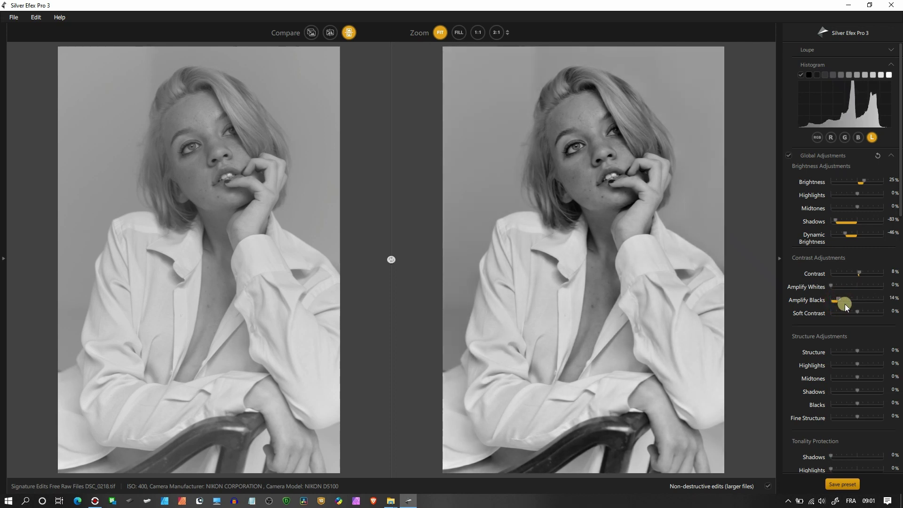
{"action": "left_click", "coordinate": [845, 304]}
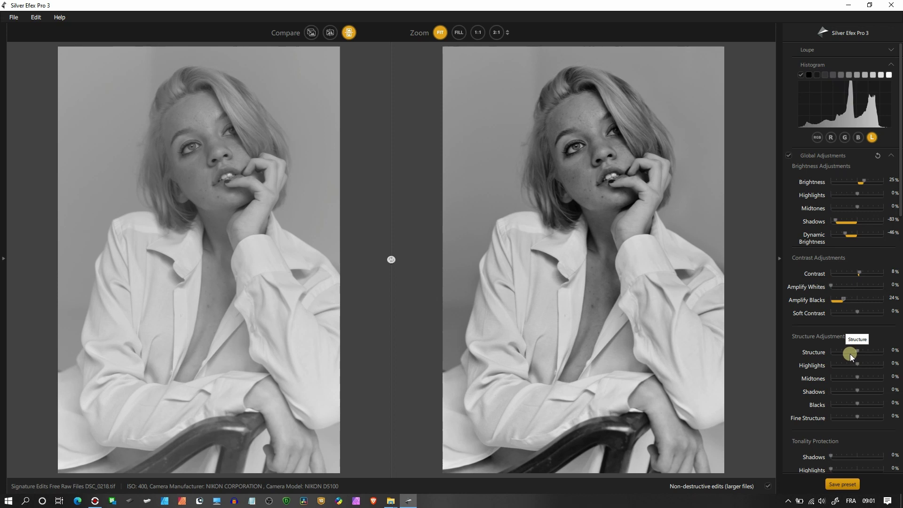
At Fill magnification, try a global Structure of 21%, and set Structure to -54%
{"action": "left_click", "coordinate": [459, 32]}
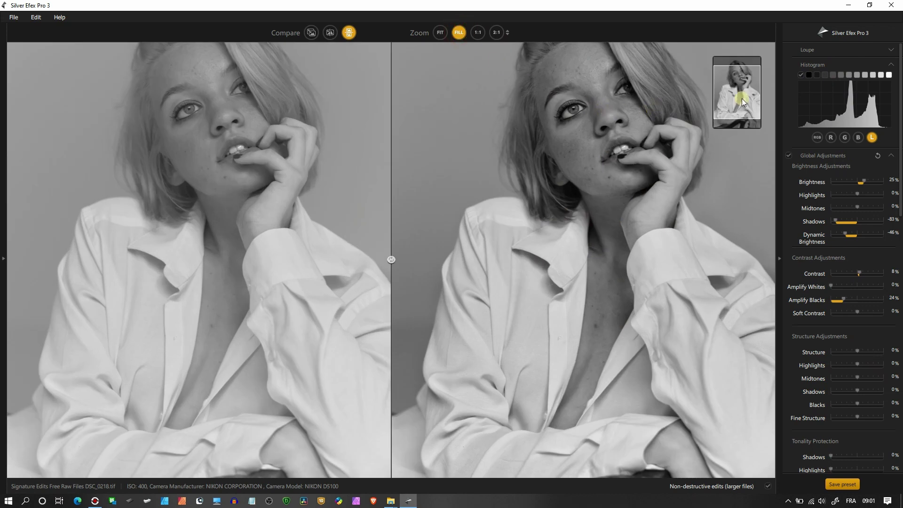
{"action": "left_click_drag", "start_coordinate": [854, 353], "coordinate": [887, 356]}
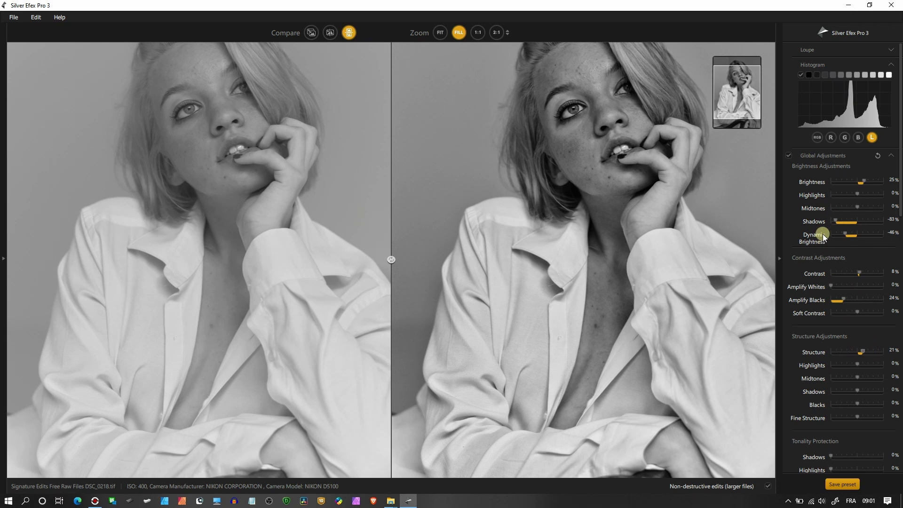
{"action": "left_click_drag", "start_coordinate": [846, 354], "coordinate": [826, 352]}
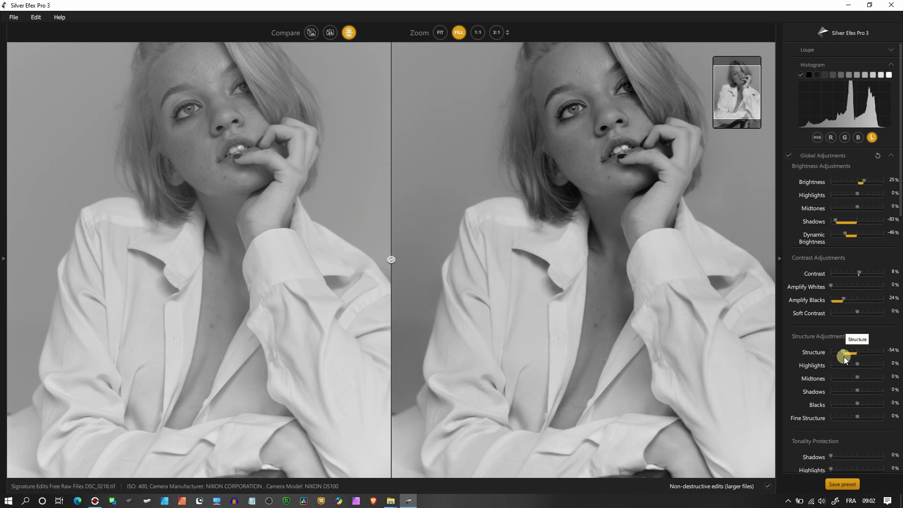
Return to the full-image view and set the structure Midtones to 21%, Blacks to -19% and Fine Structure to 100%
{"action": "left_click", "coordinate": [447, 38]}
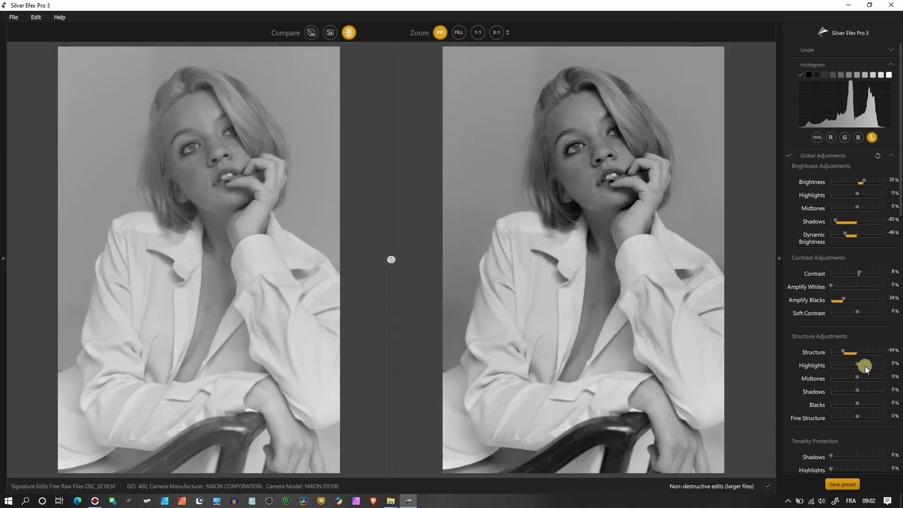
{"action": "left_click_drag", "start_coordinate": [858, 378], "coordinate": [853, 404]}
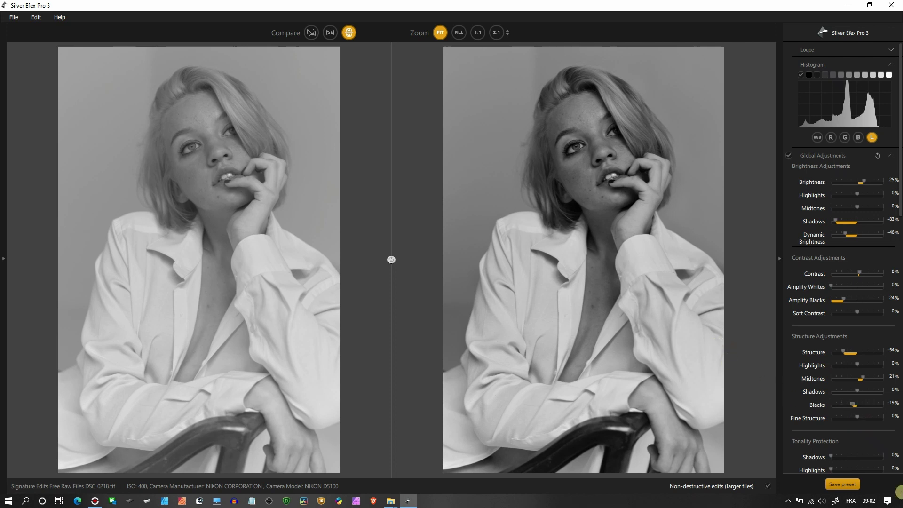
{"action": "left_click_drag", "start_coordinate": [858, 417], "coordinate": [885, 418]}
Set Tonality Protection to 98% for Shadows and 27% for Highlights
{"action": "scroll", "coordinate": [784, 393], "scroll_direction": "down", "scroll_amount": 5}
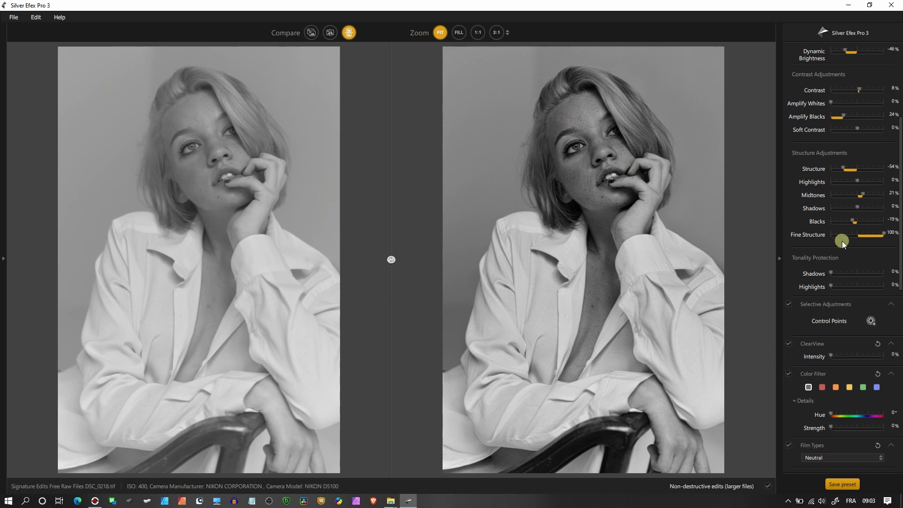
{"action": "left_click_drag", "start_coordinate": [838, 274], "coordinate": [864, 275]}
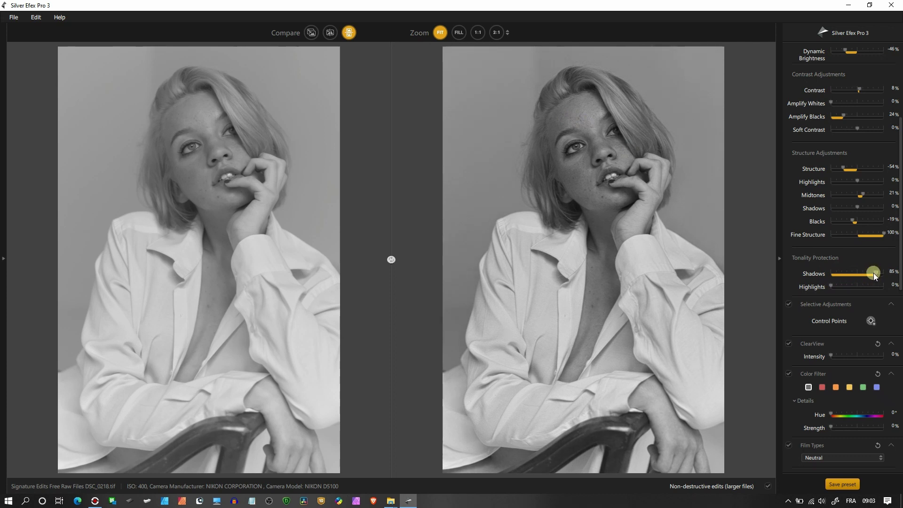
{"action": "left_click_drag", "start_coordinate": [874, 275], "coordinate": [876, 275]}
{"action": "left_click_drag", "start_coordinate": [875, 292], "coordinate": [879, 293]}
Place a control point on the face beside the nose and enlarge its area to 34% to cover the head
{"action": "left_click", "coordinate": [599, 143]}
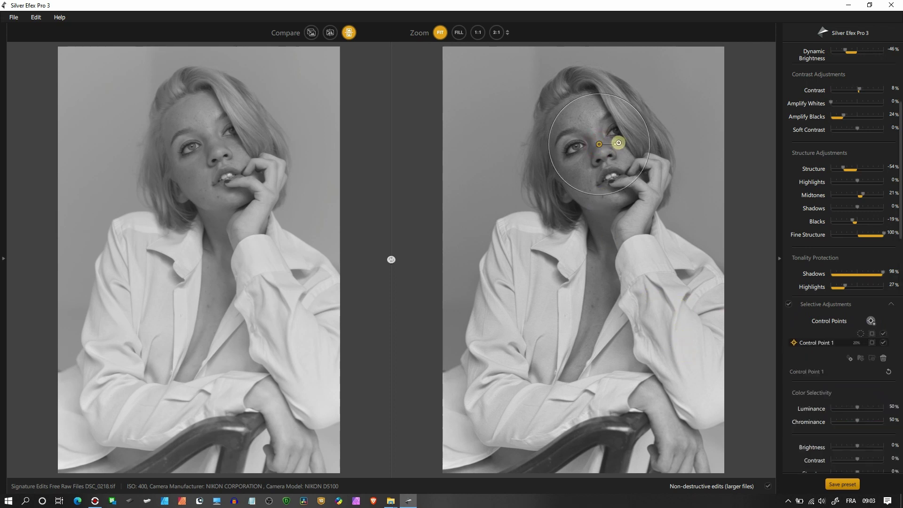
{"action": "left_click_drag", "start_coordinate": [595, 196], "coordinate": [597, 219]}
{"action": "left_click_drag", "start_coordinate": [618, 145], "coordinate": [623, 146]}
Show and hide the selection mask repeatedly, for all control points and for the face control point alone, to examine the affected area
{"action": "left_click", "coordinate": [872, 336]}
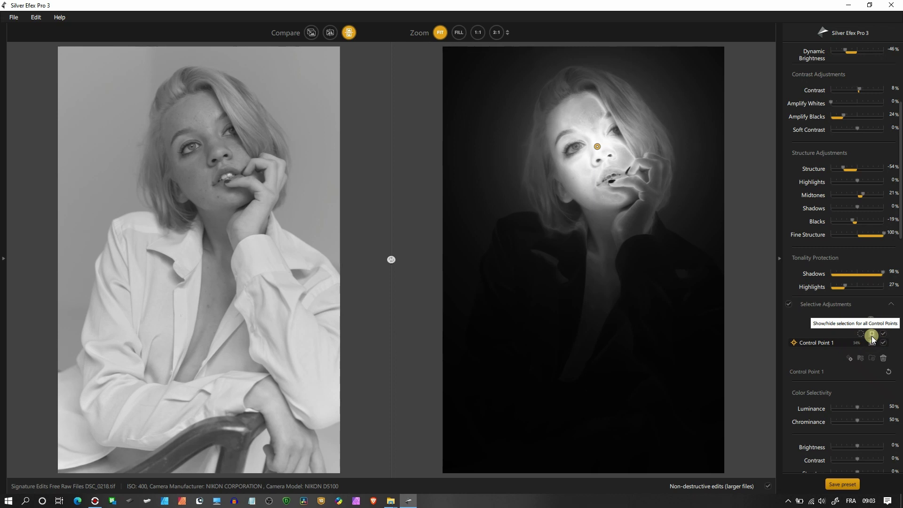
{"action": "left_click", "coordinate": [872, 336]}
{"action": "left_click", "coordinate": [871, 335]}
{"action": "left_click", "coordinate": [872, 334]}
{"action": "left_click", "coordinate": [872, 335]}
{"action": "left_click", "coordinate": [872, 334]}
{"action": "left_click", "coordinate": [872, 334]}
{"action": "left_click", "coordinate": [871, 334]}
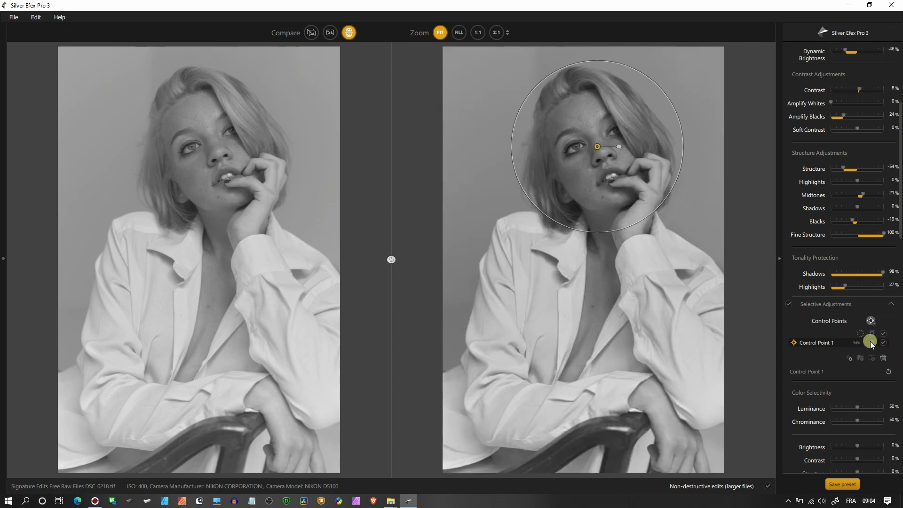
{"action": "left_click", "coordinate": [870, 342]}
{"action": "left_click", "coordinate": [871, 342]}
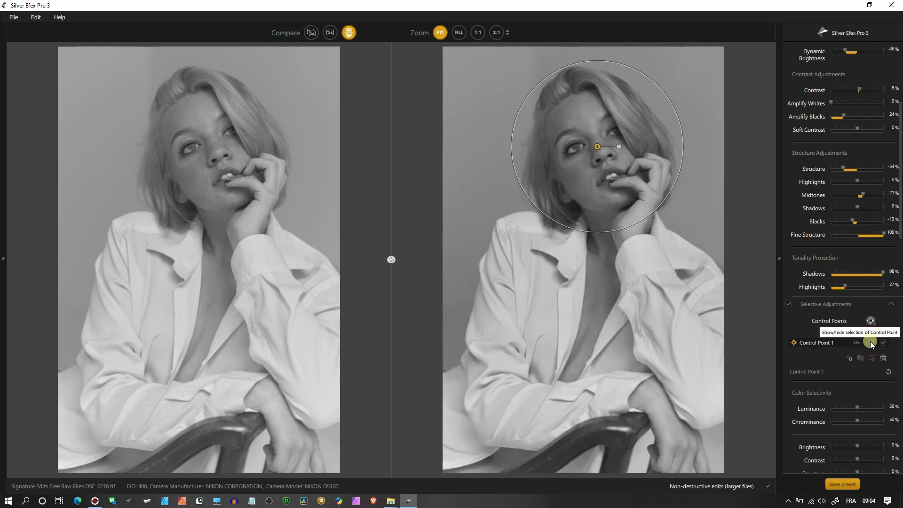
Try duplicating the face control point, and delete the duplicate
{"action": "left_click", "coordinate": [850, 360]}
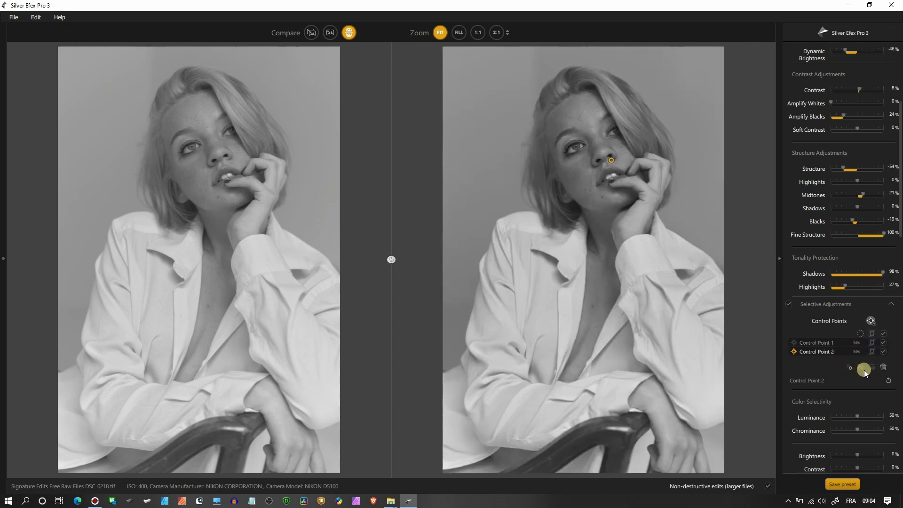
{"action": "left_click", "coordinate": [883, 367]}
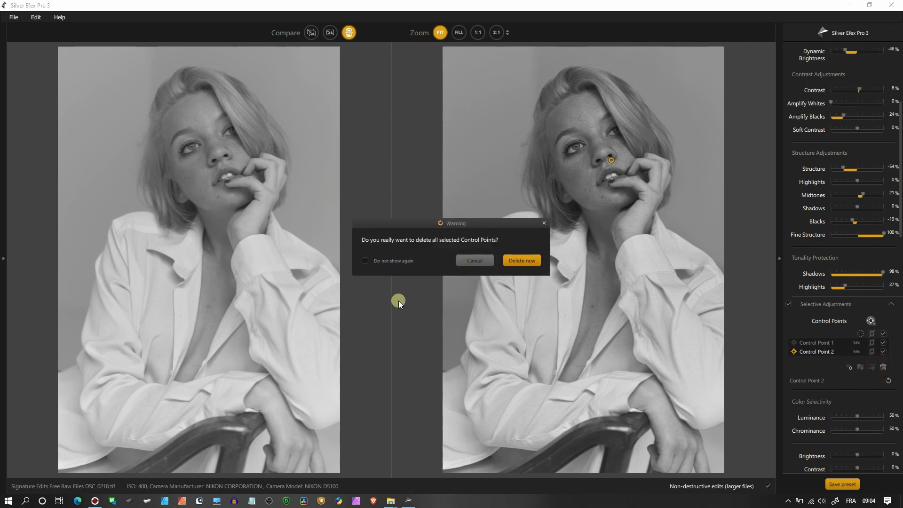
{"action": "left_click", "coordinate": [531, 261]}
Move the face control point slightly lower beside the nose and reduce its area a little
{"action": "left_click", "coordinate": [599, 151]}
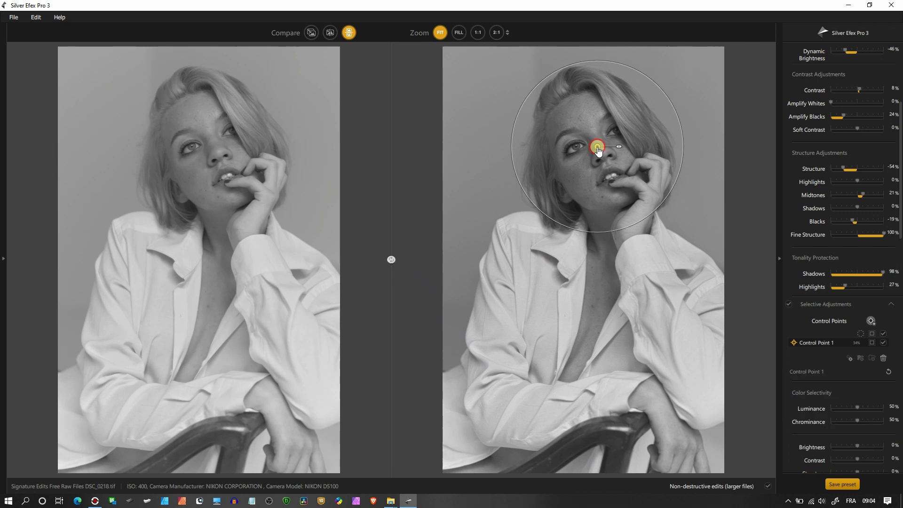
{"action": "left_click_drag", "start_coordinate": [599, 150], "coordinate": [604, 158]}
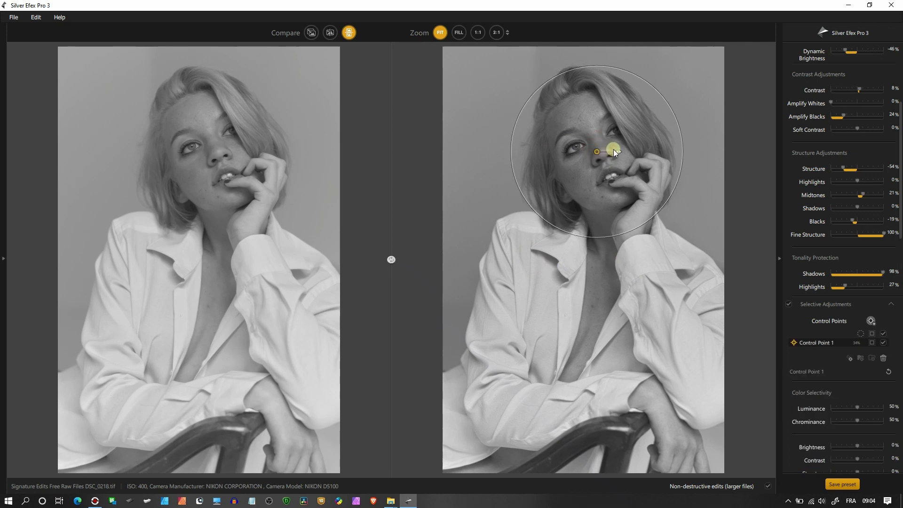
Set the face control point's Luminance to 81%, Chrominance to 28%, Brightness to 0%, Amplify Whites to 42% and Amplify Blacks to 13%
{"action": "scroll", "coordinate": [850, 236], "scroll_direction": "down", "scroll_amount": 4}
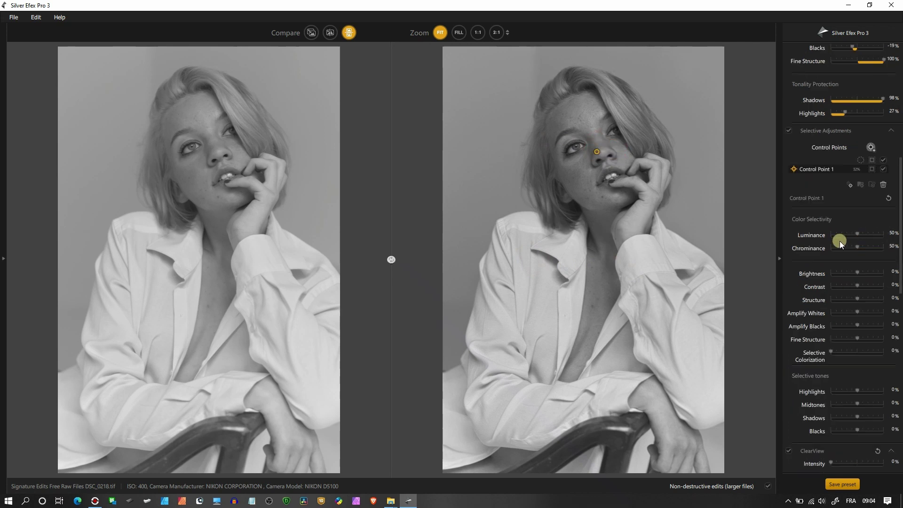
{"action": "mouse_move", "coordinate": [863, 273]}
{"action": "left_mouse_down"}
{"action": "mouse_move", "coordinate": [871, 277]}
{"action": "mouse_move", "coordinate": [862, 275]}
{"action": "left_mouse_up"}
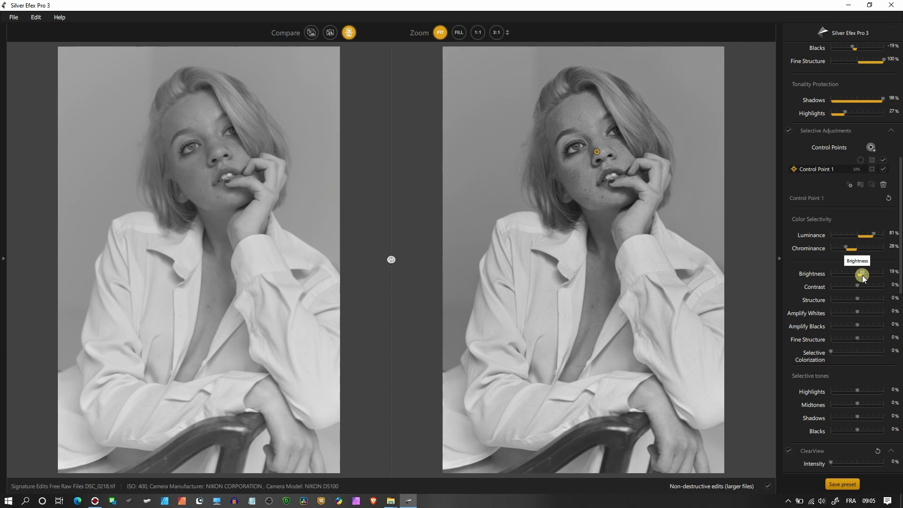
{"action": "left_click_drag", "start_coordinate": [859, 275], "coordinate": [857, 276]}
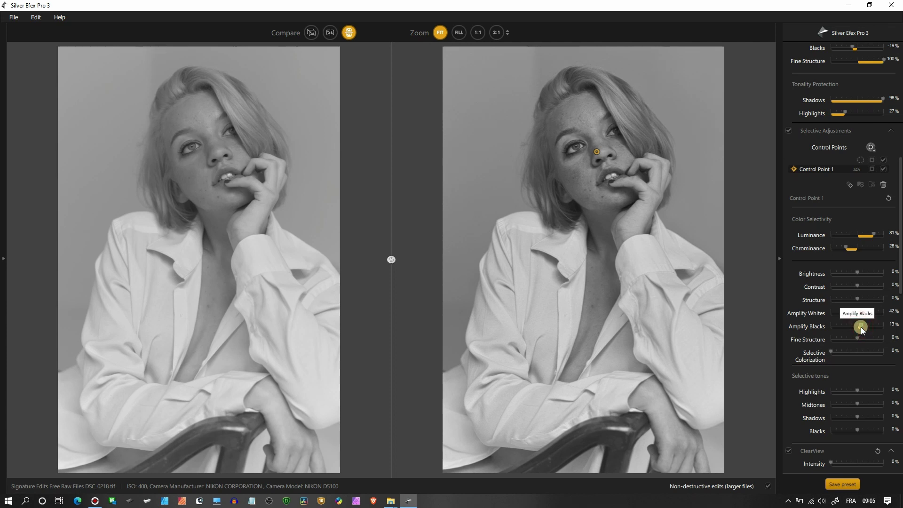
Add a control point on the fully visible eye, shrink its area to 6%, and raise its Amplify Whites
{"action": "mouse_move", "coordinate": [868, 173]}
{"action": "left_click", "coordinate": [872, 150]}
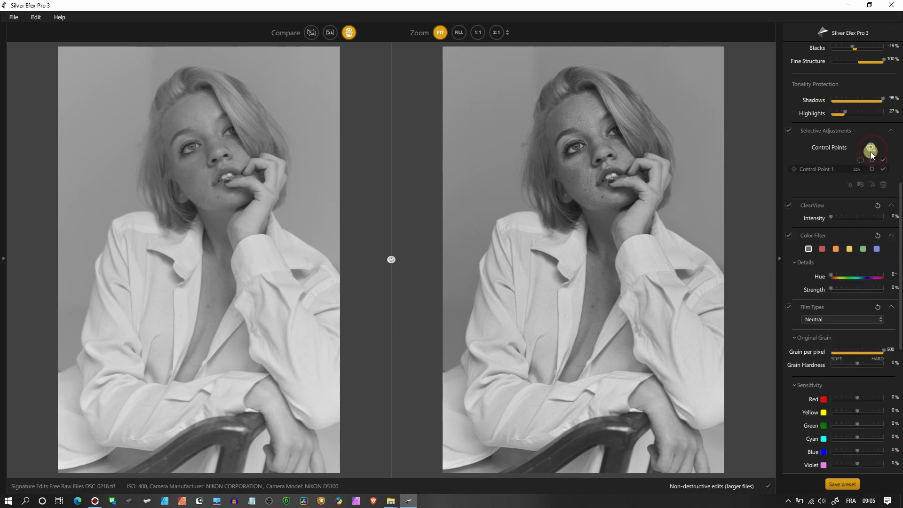
{"action": "left_click", "coordinate": [576, 147]}
{"action": "left_click_drag", "start_coordinate": [562, 195], "coordinate": [573, 162]}
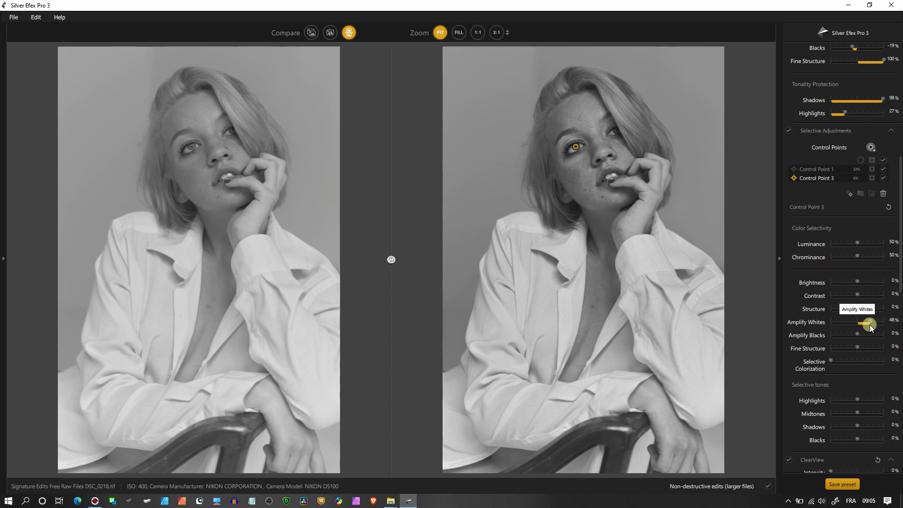
{"action": "left_click_drag", "start_coordinate": [875, 323], "coordinate": [875, 324]}
Add a control point on the partly hidden eye, shrink its area to 3%, and set its Amplify Whites to 73%
{"action": "left_click", "coordinate": [870, 148]}
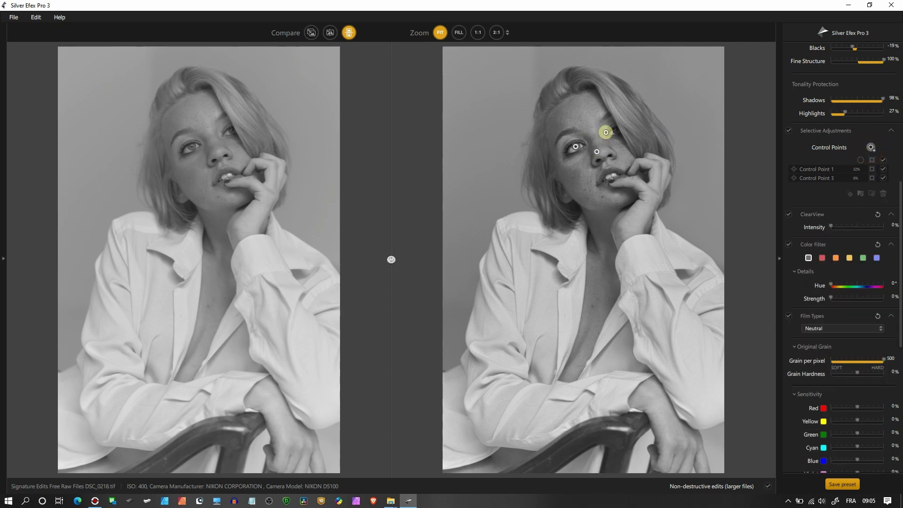
{"action": "left_click", "coordinate": [617, 132]}
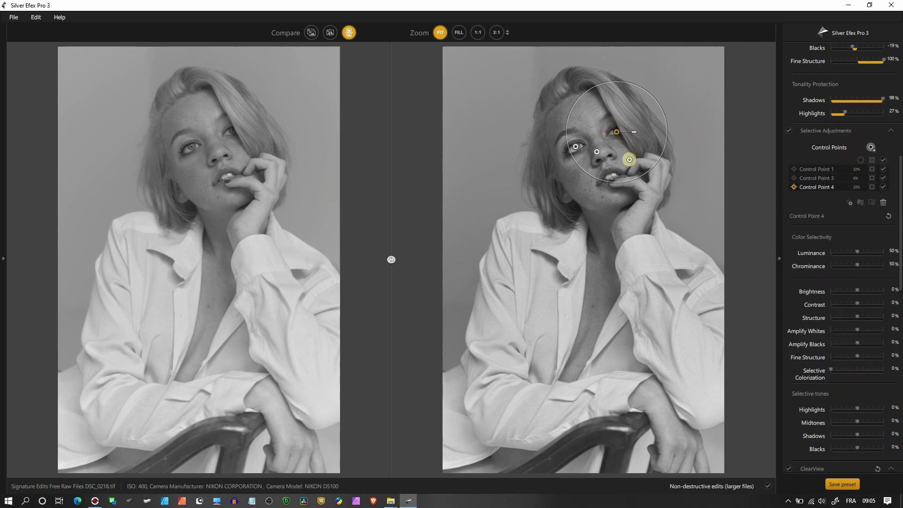
{"action": "left_click_drag", "start_coordinate": [627, 182], "coordinate": [613, 133]}
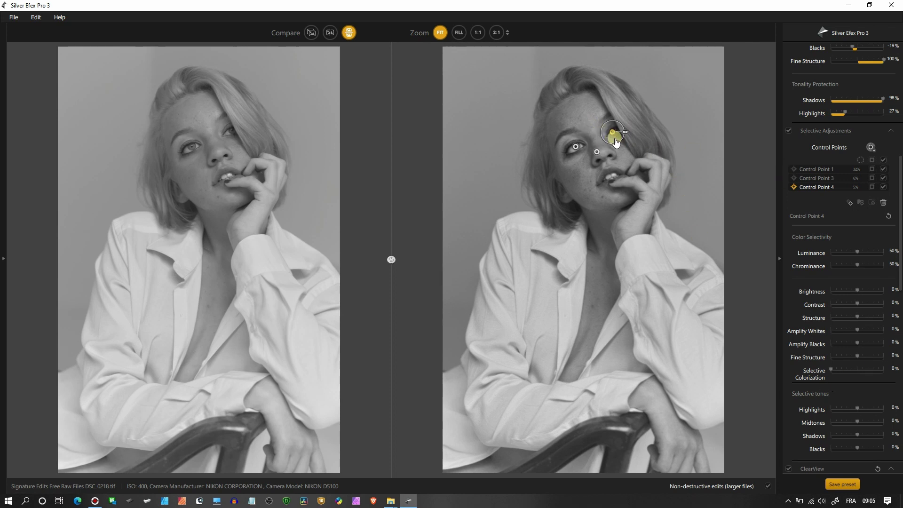
{"action": "left_click", "coordinate": [847, 318]}
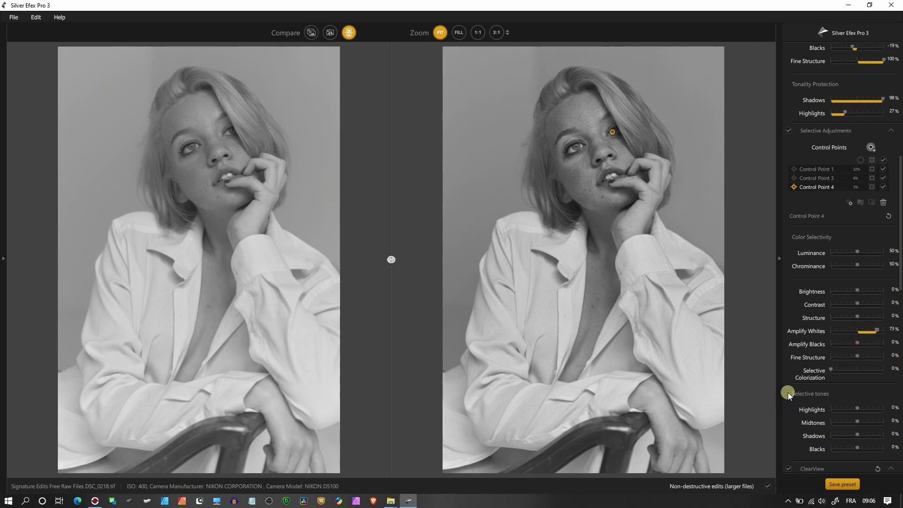
{"action": "mouse_move", "coordinate": [732, 320]}
Add a control point on the cheek, shrink its area to 9%, and set its Amplify Whites to 79%
{"action": "left_click", "coordinate": [870, 150]}
{"action": "left_click", "coordinate": [579, 183]}
{"action": "left_click_drag", "start_coordinate": [568, 230], "coordinate": [575, 201]}
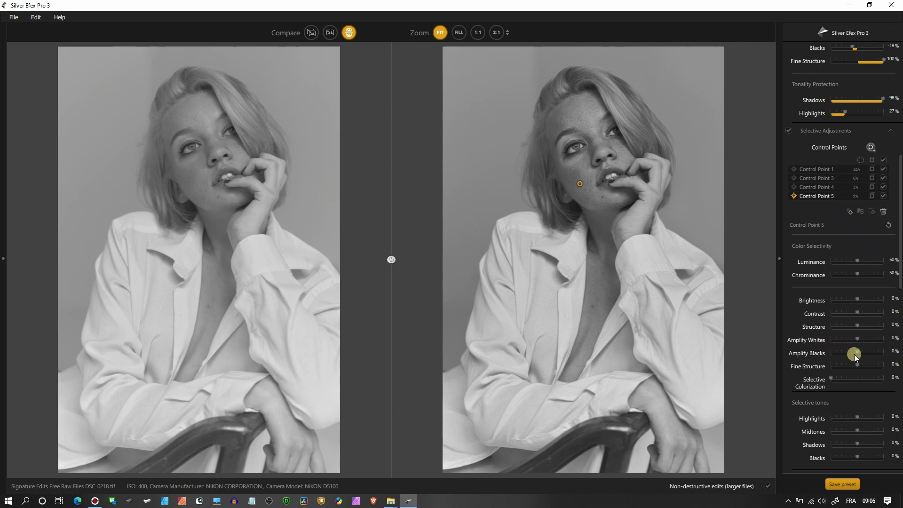
{"action": "left_click_drag", "start_coordinate": [873, 343], "coordinate": [881, 343]}
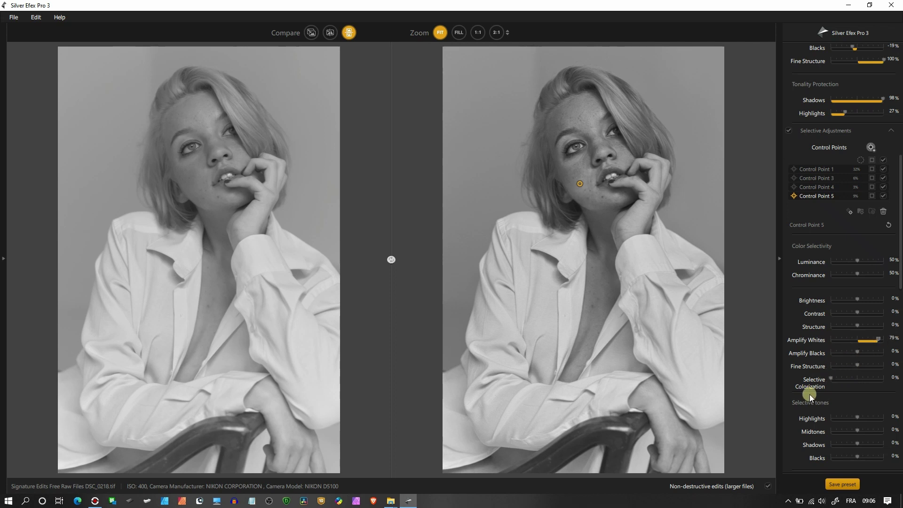
Set the ClearView intensity to 45%
{"action": "scroll", "coordinate": [809, 393], "scroll_direction": "down", "scroll_amount": 5}
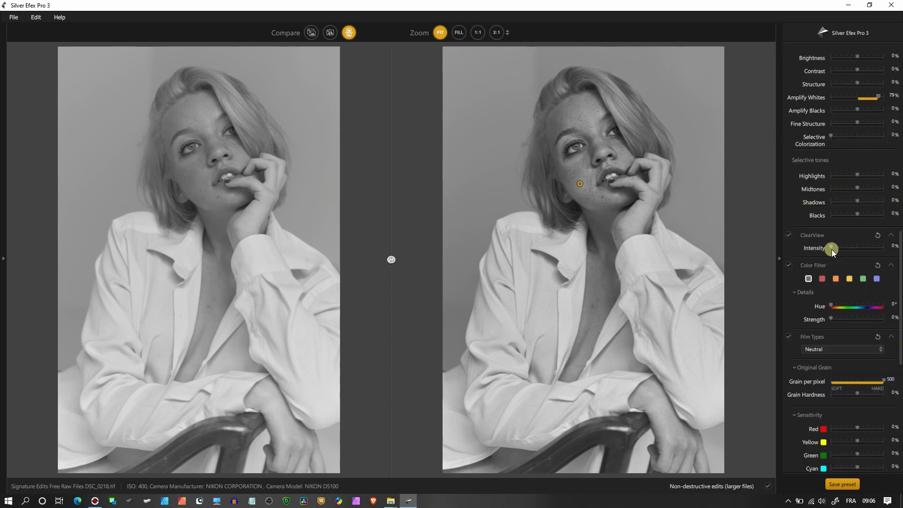
{"action": "left_click_drag", "start_coordinate": [833, 249], "coordinate": [863, 249]}
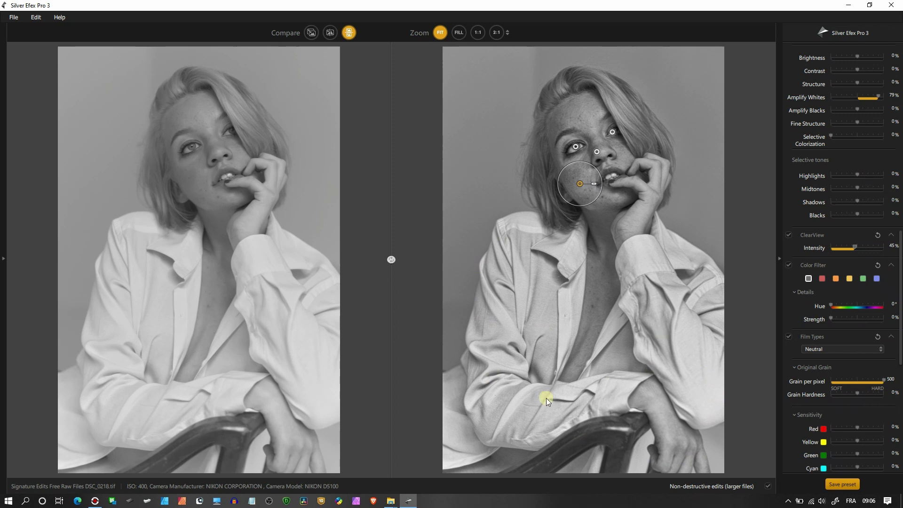
Try the red, orange, yellow, green and blue color filters, and settle on yellow with hue 60° and strength 50%
{"action": "scroll", "coordinate": [841, 275], "scroll_direction": "down", "scroll_amount": 3}
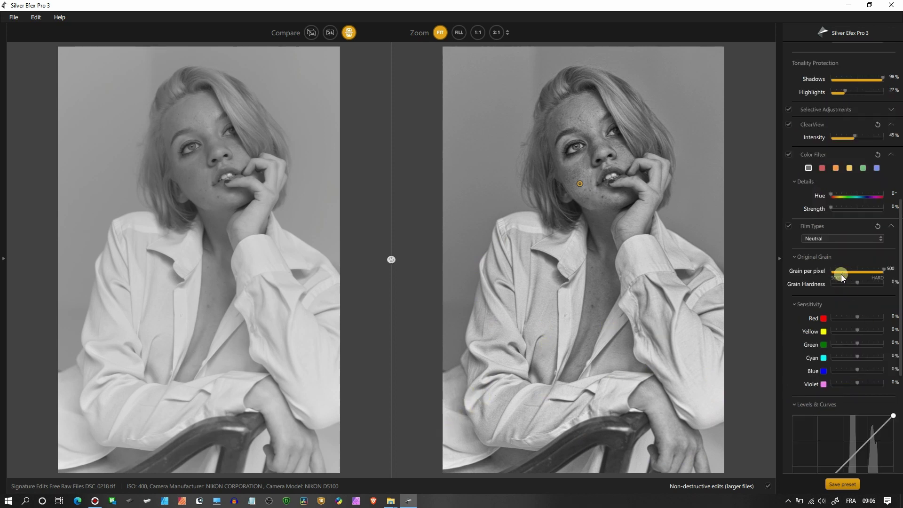
{"action": "left_click", "coordinate": [821, 168]}
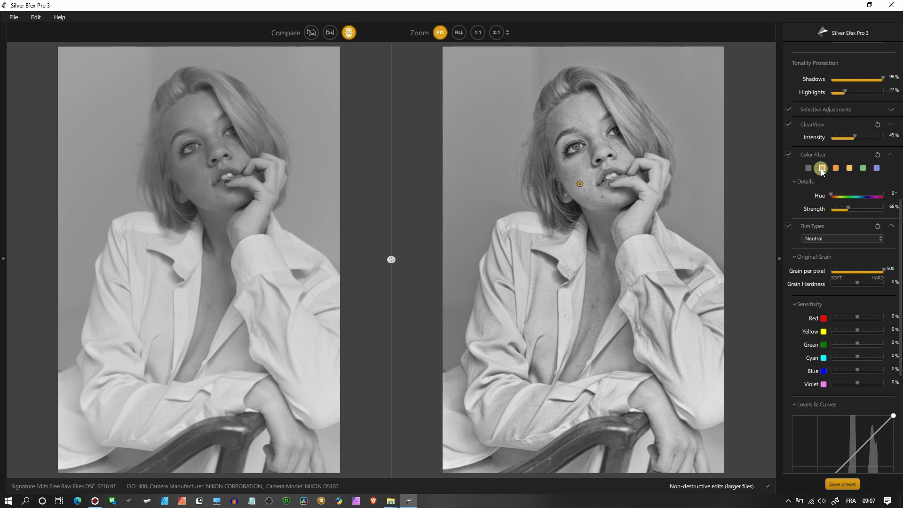
{"action": "left_click", "coordinate": [838, 168]}
{"action": "left_click", "coordinate": [849, 169]}
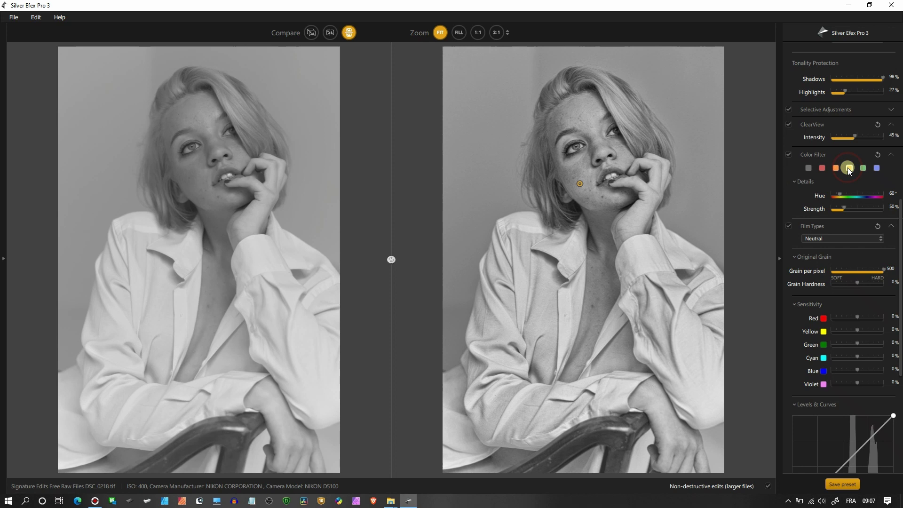
{"action": "left_click", "coordinate": [862, 169]}
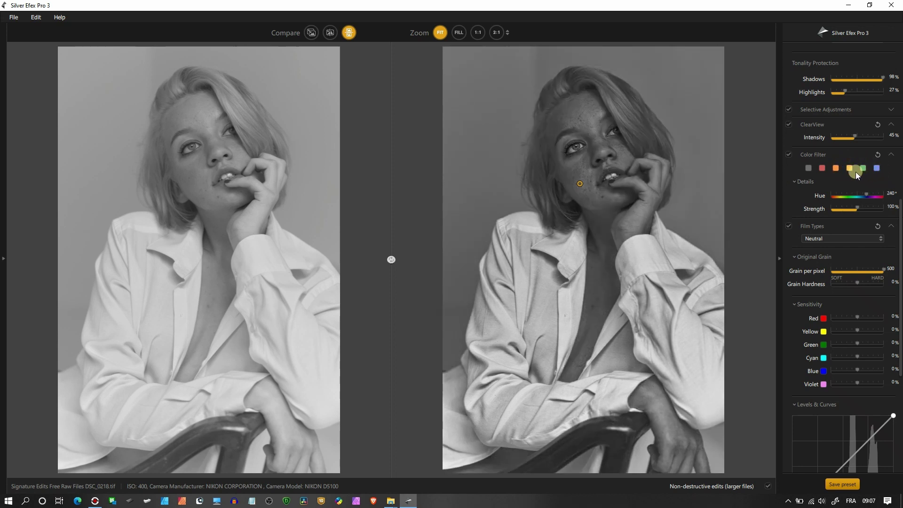
{"action": "left_click", "coordinate": [848, 168]}
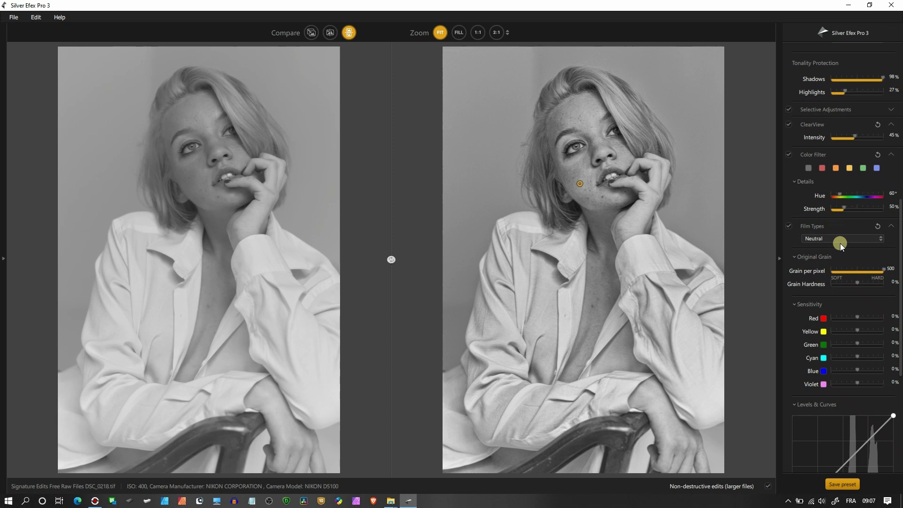
Preview ISO 50 to ISO 200 film types on the portrait, including Ilford PAN F Plus 50, Fomapan 100 Classic and Agfa Scala 200x
{"action": "left_click", "coordinate": [817, 238]}
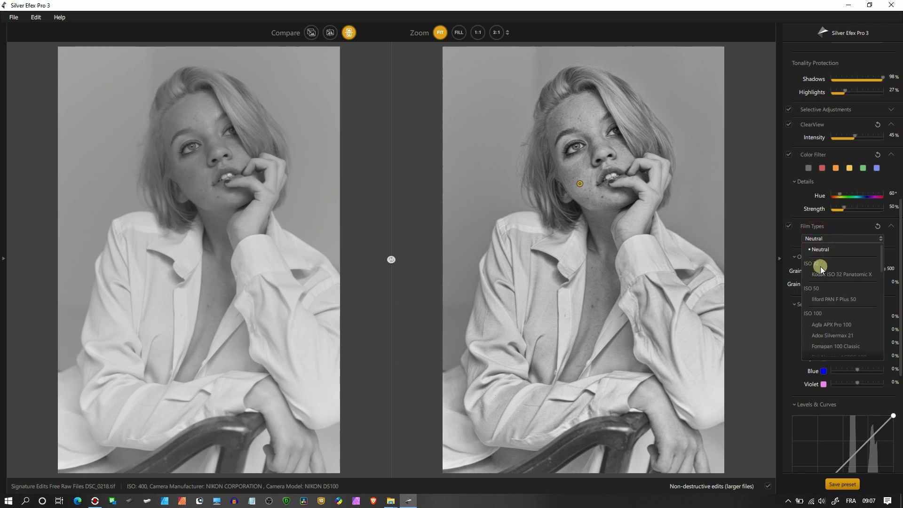
{"action": "left_click", "coordinate": [831, 298]}
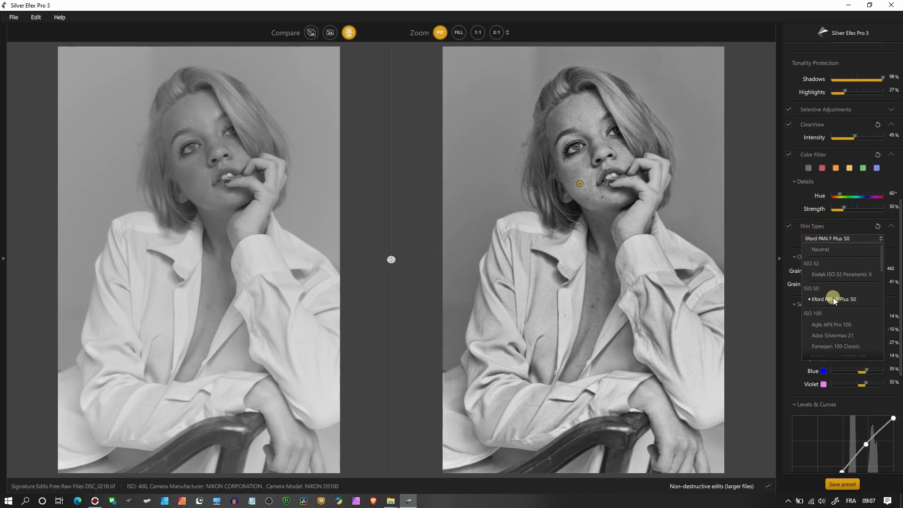
{"action": "left_click", "coordinate": [833, 325]}
{"action": "scroll", "coordinate": [834, 326], "scroll_direction": "down", "scroll_amount": 1}
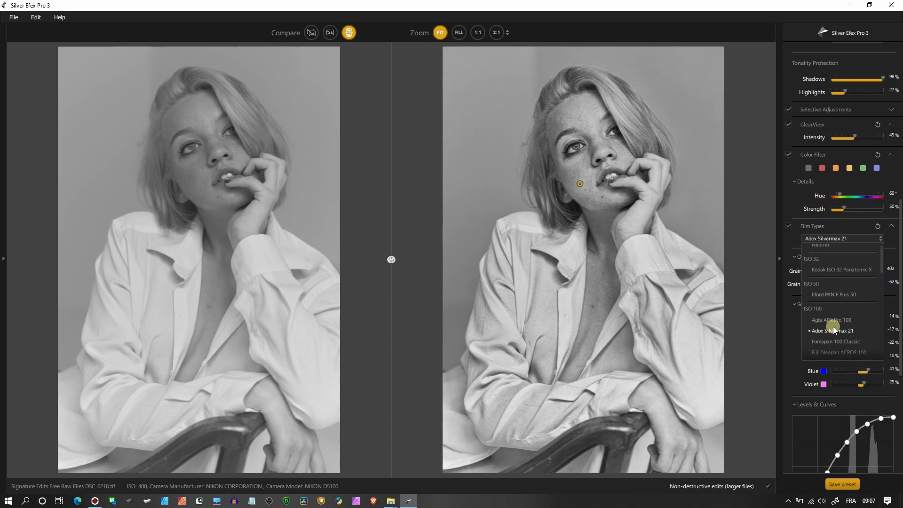
{"action": "left_click", "coordinate": [830, 318]}
{"action": "scroll", "coordinate": [829, 320], "scroll_direction": "down", "scroll_amount": 1}
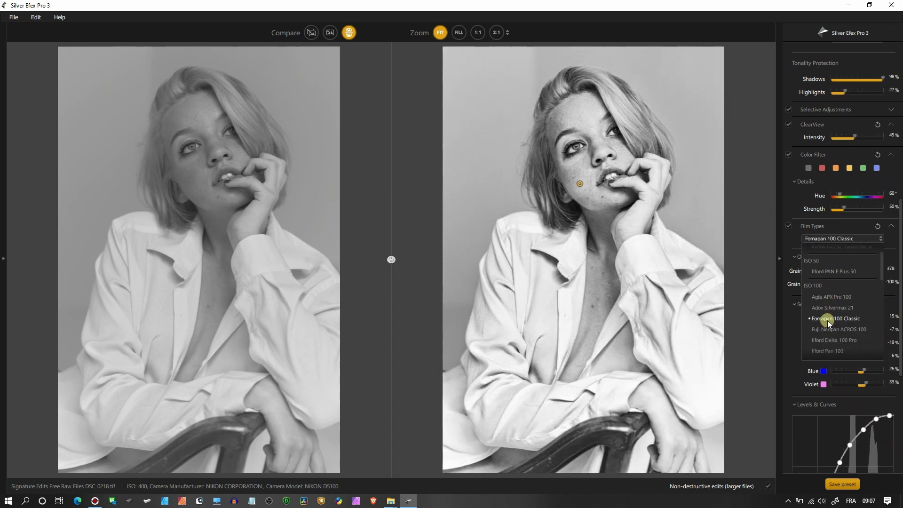
{"action": "left_click", "coordinate": [828, 321]}
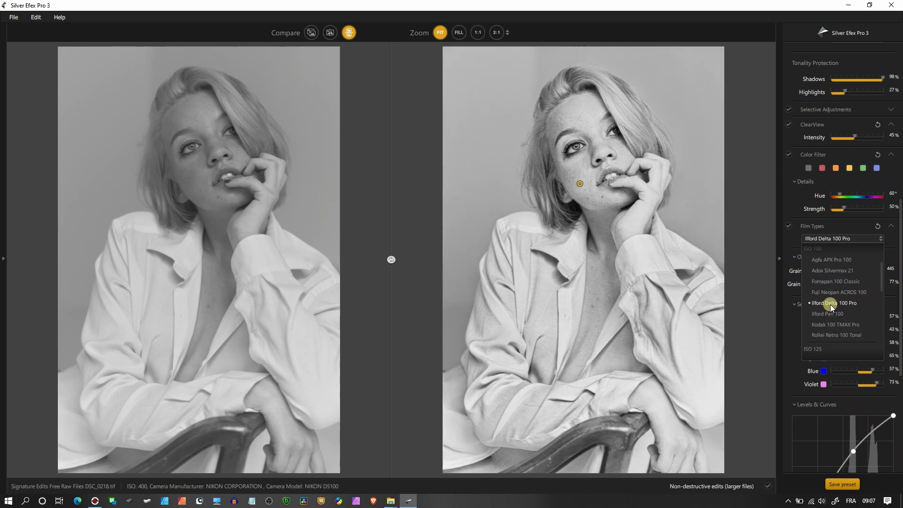
{"action": "scroll", "coordinate": [828, 321], "scroll_direction": "down", "scroll_amount": 1}
{"action": "left_click", "coordinate": [827, 323]}
{"action": "scroll", "coordinate": [828, 322], "scroll_direction": "down", "scroll_amount": 3}
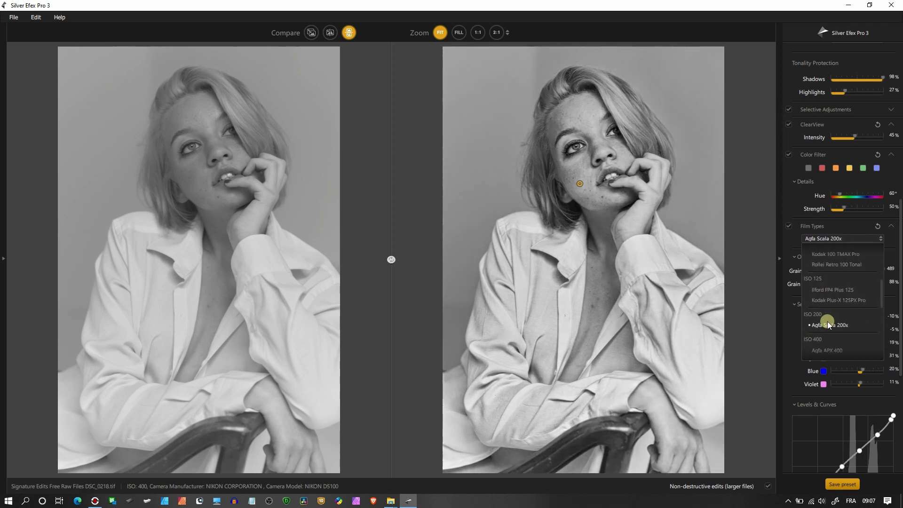
Preview faster film types on the portrait, including Kodak 400 TMAX Pro, Ilford XP2 Super 400, Polaroid 667 and Polaroid 672
{"action": "left_click", "coordinate": [828, 321]}
{"action": "scroll", "coordinate": [828, 321], "scroll_direction": "down", "scroll_amount": 3}
{"action": "left_click", "coordinate": [831, 301]}
{"action": "scroll", "coordinate": [831, 301], "scroll_direction": "down", "scroll_amount": 3}
{"action": "left_click", "coordinate": [831, 302]}
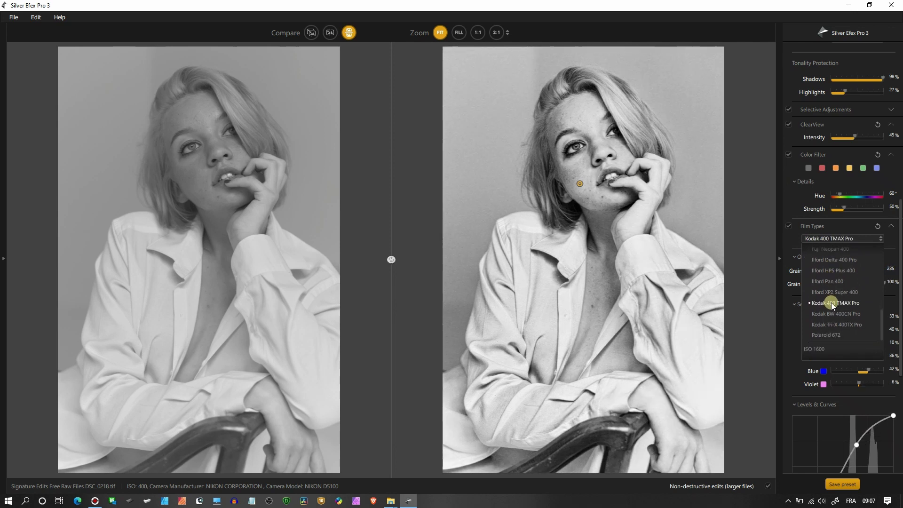
{"action": "left_click", "coordinate": [834, 291]}
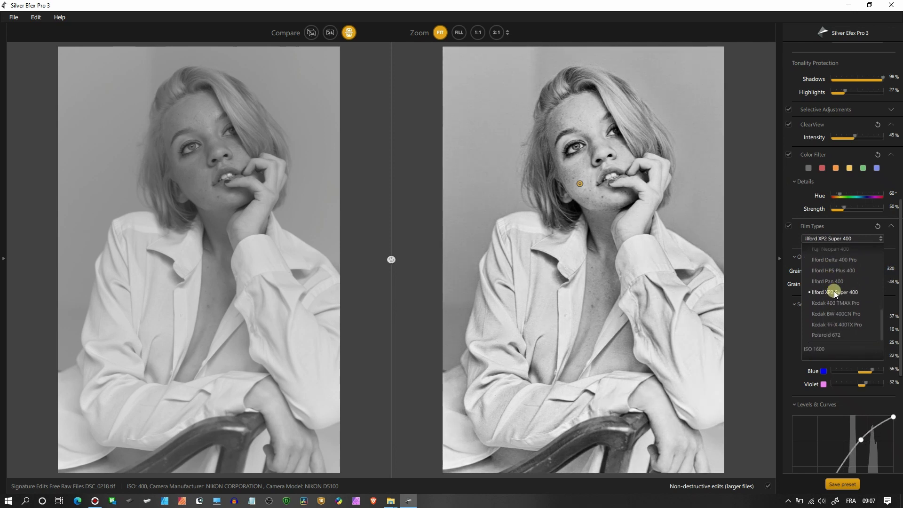
{"action": "scroll", "coordinate": [833, 320], "scroll_direction": "down", "scroll_amount": 5}
{"action": "left_click", "coordinate": [832, 352]}
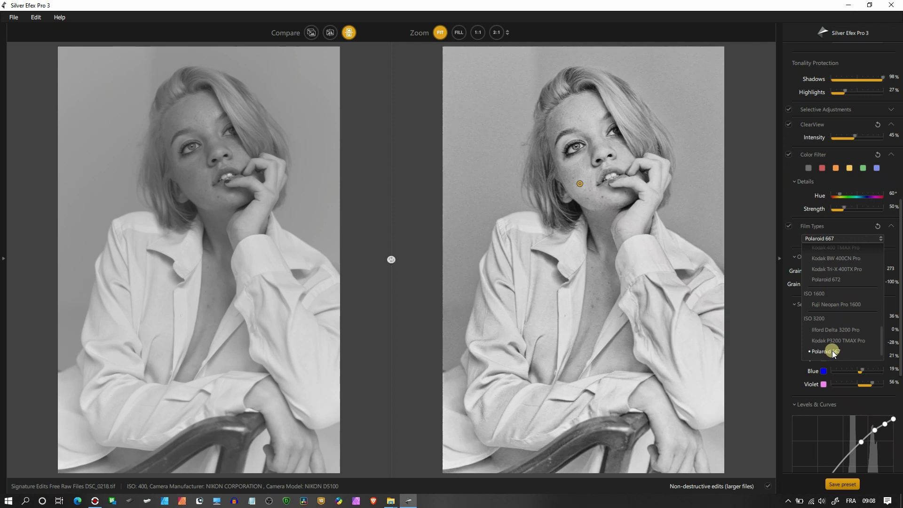
{"action": "left_click", "coordinate": [835, 284]}
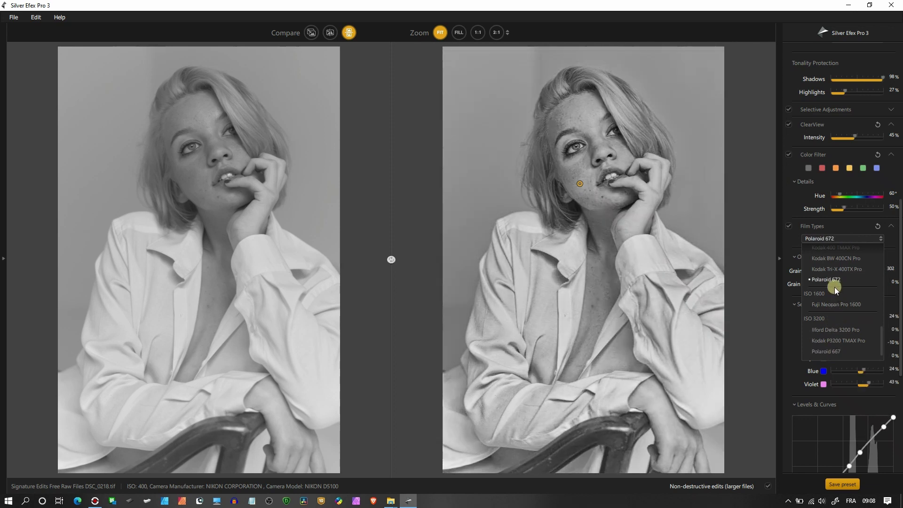
Apply the Kodak P3200 TMAX Pro film type with 500 grain per pixel and -44% grain hardness
{"action": "left_click", "coordinate": [835, 330]}
{"action": "left_click", "coordinate": [836, 342]}
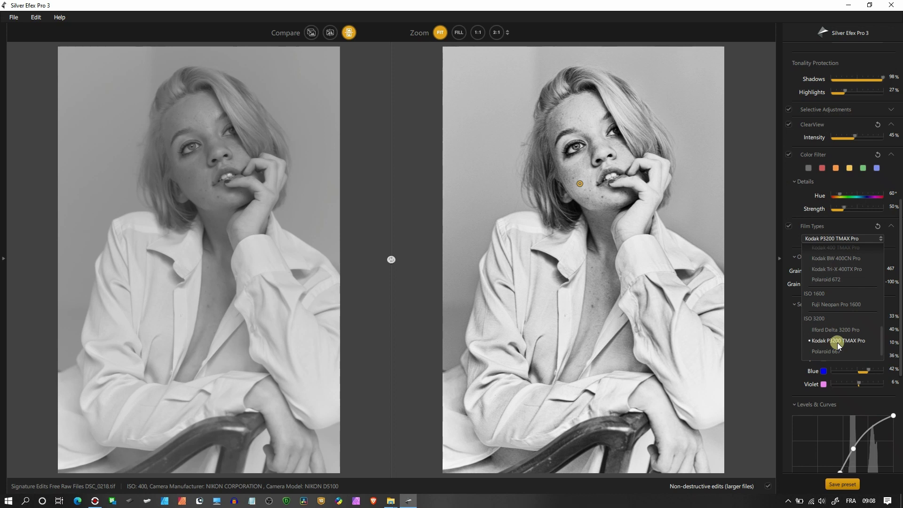
{"action": "left_click", "coordinate": [837, 343]}
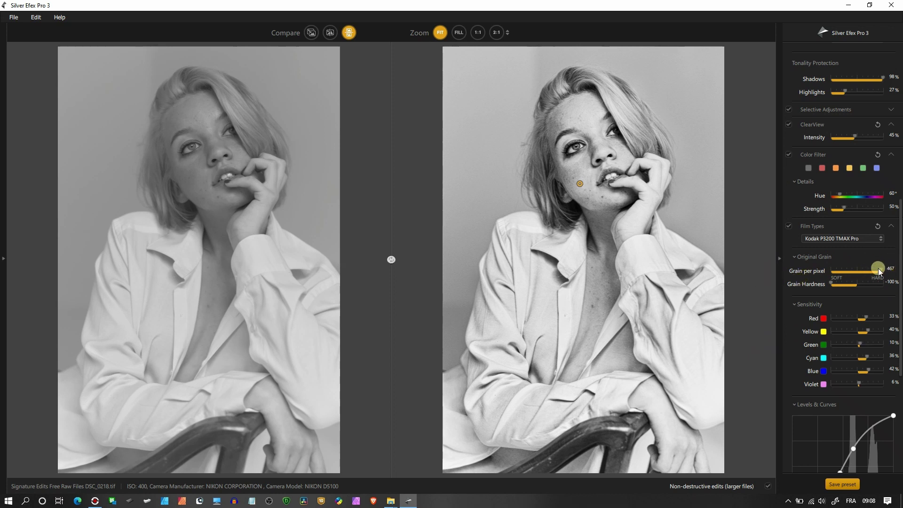
{"action": "left_click_drag", "start_coordinate": [878, 268], "coordinate": [866, 272]}
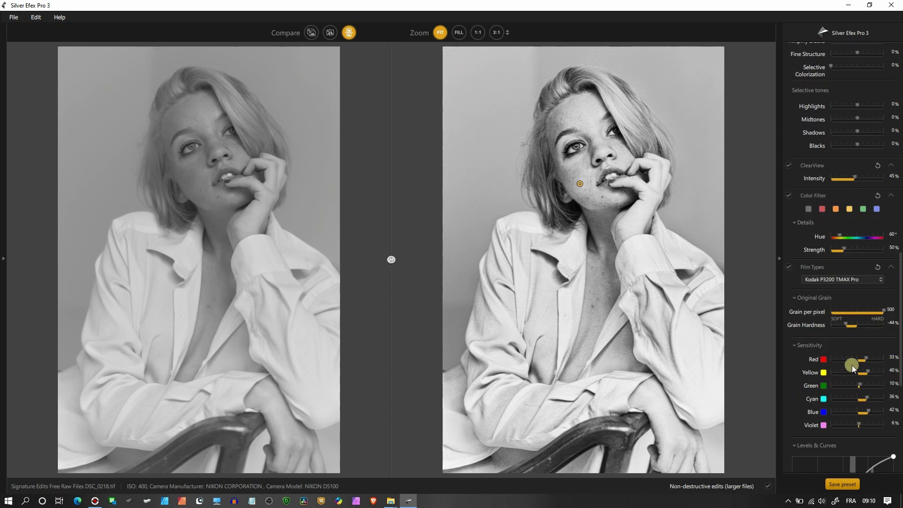
Set the film sensitivity to Red -6%, Yellow 83%, Green 31%, Cyan 54%, Blue -27% and Violet 4%
{"action": "mouse_move", "coordinate": [862, 362]}
{"action": "left_mouse_down"}
{"action": "mouse_move", "coordinate": [816, 366]}
{"action": "mouse_move", "coordinate": [862, 365]}
{"action": "left_mouse_up"}
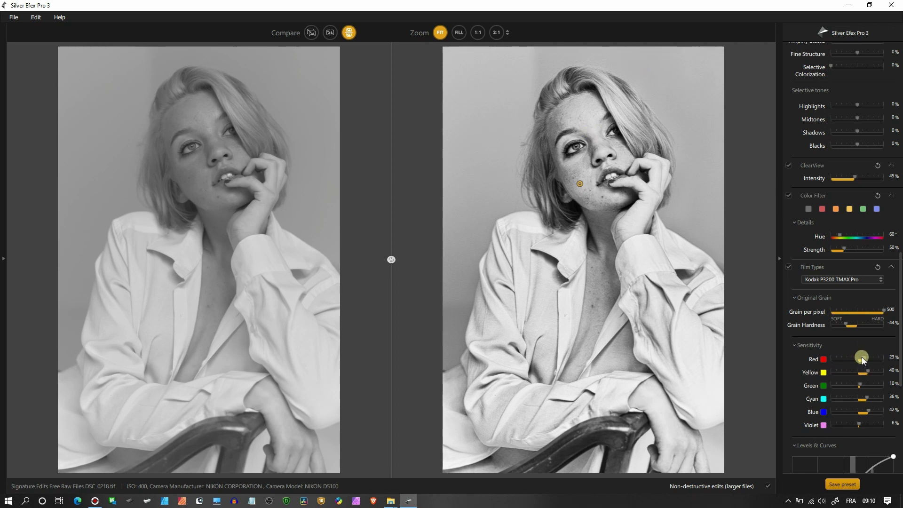
{"action": "left_click_drag", "start_coordinate": [859, 357], "coordinate": [848, 357]}
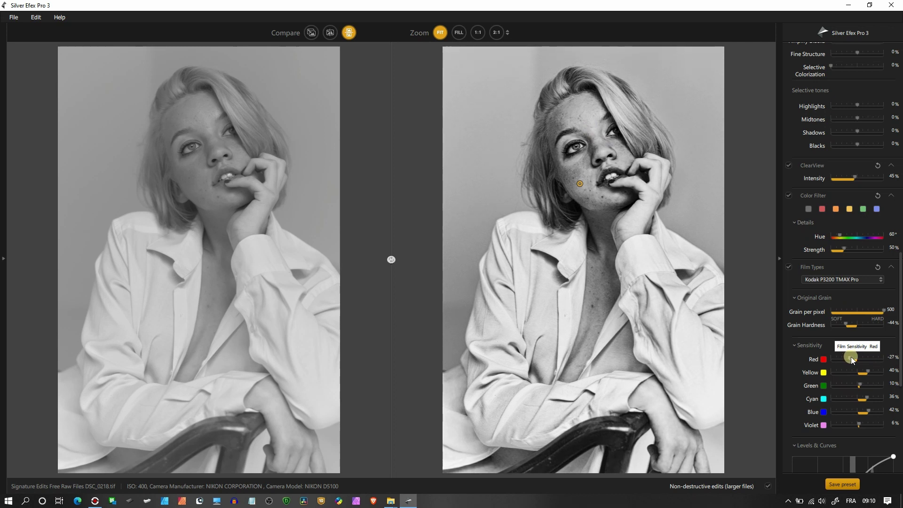
{"action": "left_click_drag", "start_coordinate": [854, 358], "coordinate": [854, 368]}
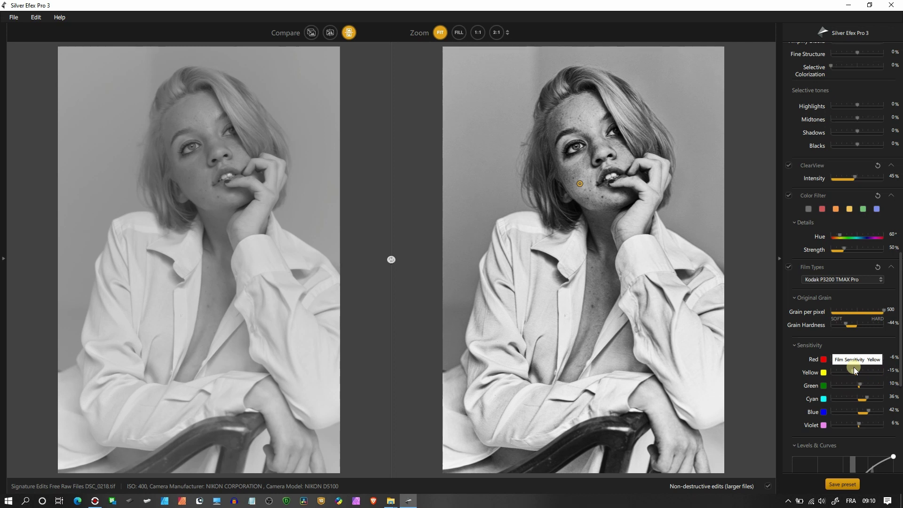
{"action": "left_click_drag", "start_coordinate": [860, 368], "coordinate": [878, 368]}
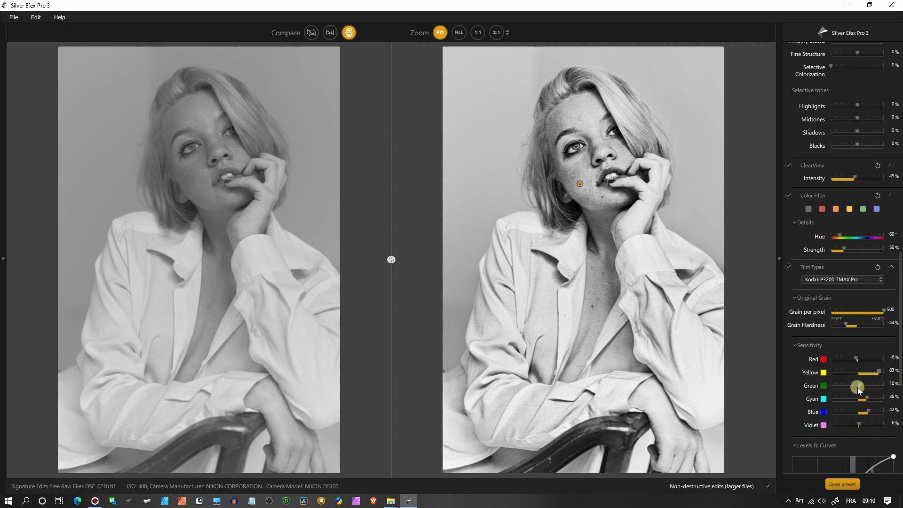
{"action": "mouse_move", "coordinate": [859, 386]}
{"action": "left_mouse_down"}
{"action": "mouse_move", "coordinate": [829, 382]}
{"action": "mouse_move", "coordinate": [865, 380]}
{"action": "left_mouse_up"}
{"action": "left_click_drag", "start_coordinate": [865, 400], "coordinate": [866, 399]}
{"action": "left_click_drag", "start_coordinate": [831, 411], "coordinate": [851, 415]}
Expand the Film Grain settings and view the portrait at 1:1 zoom to inspect the grain
{"action": "left_click_drag", "start_coordinate": [898, 335], "coordinate": [898, 390]}
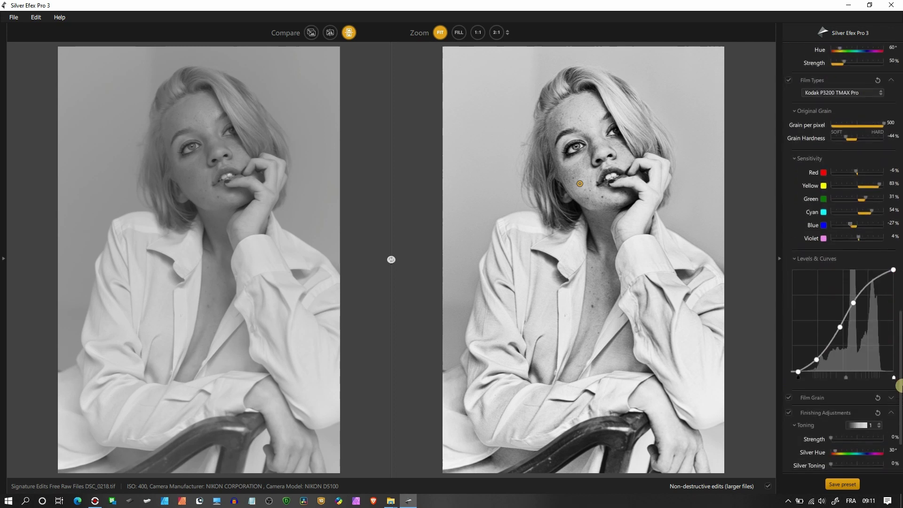
{"action": "mouse_move", "coordinate": [893, 269]}
{"action": "left_mouse_down"}
{"action": "mouse_move", "coordinate": [896, 361]}
{"action": "mouse_move", "coordinate": [894, 270]}
{"action": "left_mouse_up"}
{"action": "left_click", "coordinate": [820, 397]}
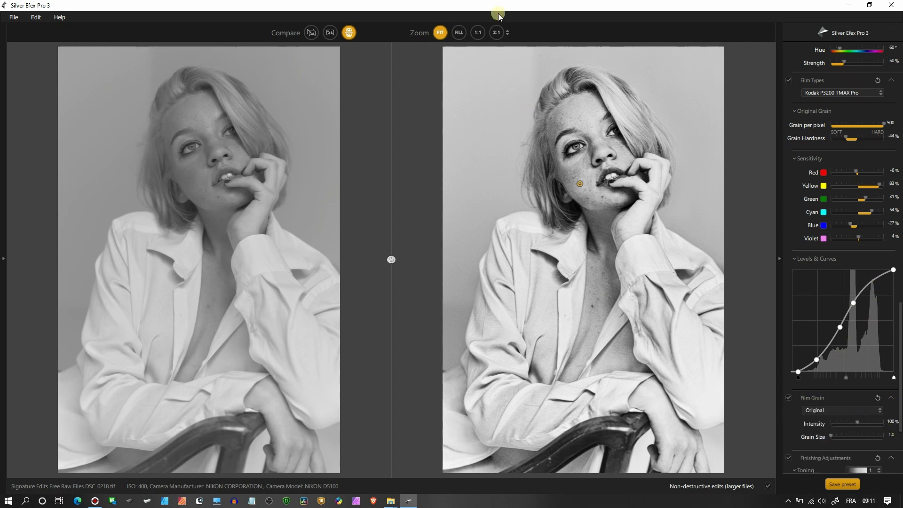
{"action": "left_click", "coordinate": [478, 32]}
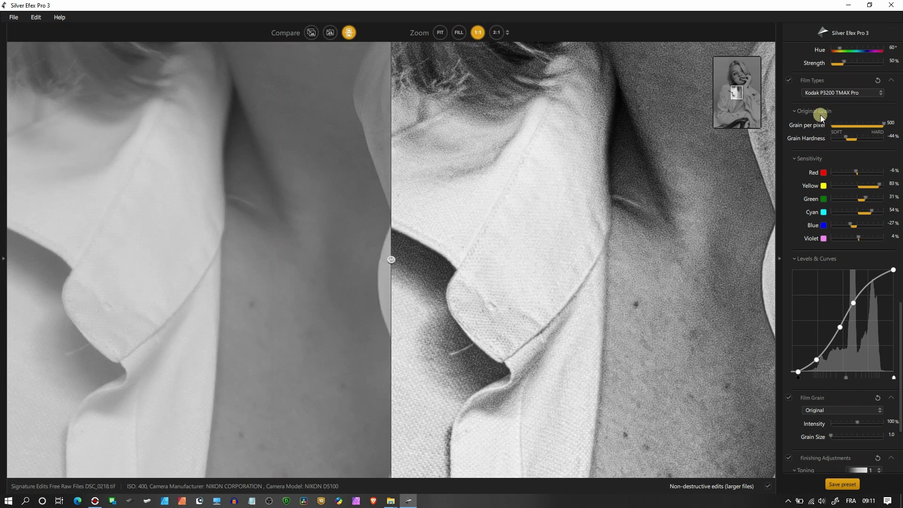
Apply the KodakHIE film grain with a grain size of 3.6 and fit the whole portrait in view
{"action": "left_click", "coordinate": [824, 410]}
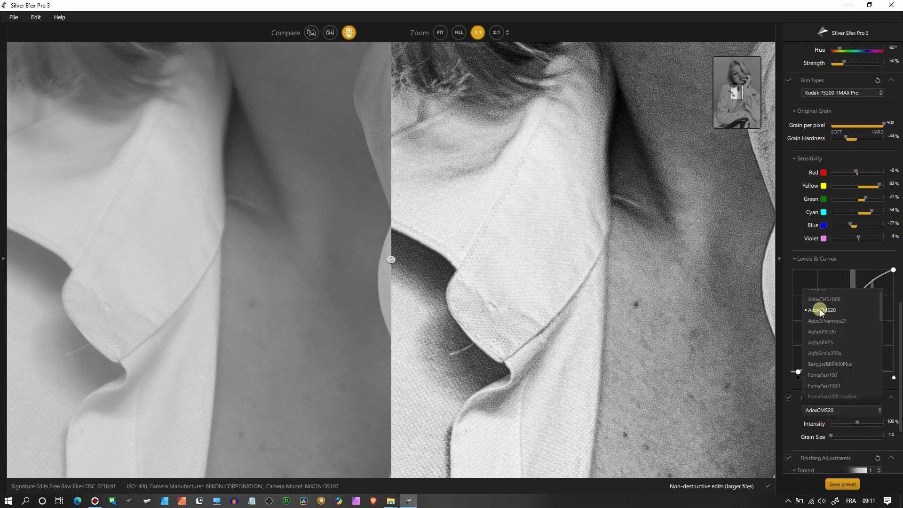
{"action": "scroll", "coordinate": [826, 360], "scroll_direction": "down", "scroll_amount": 2}
{"action": "scroll", "coordinate": [826, 359], "scroll_direction": "down", "scroll_amount": 3}
{"action": "scroll", "coordinate": [825, 381], "scroll_direction": "down", "scroll_amount": 4}
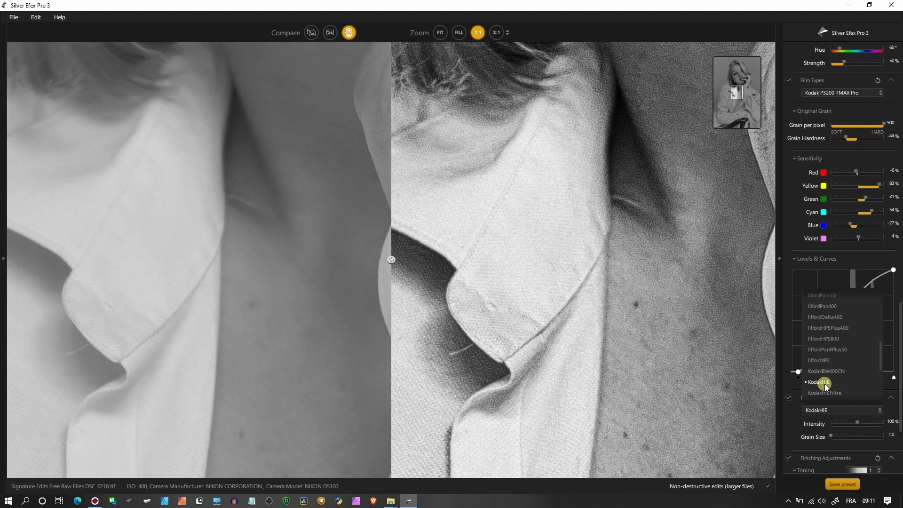
{"action": "left_click", "coordinate": [825, 384]}
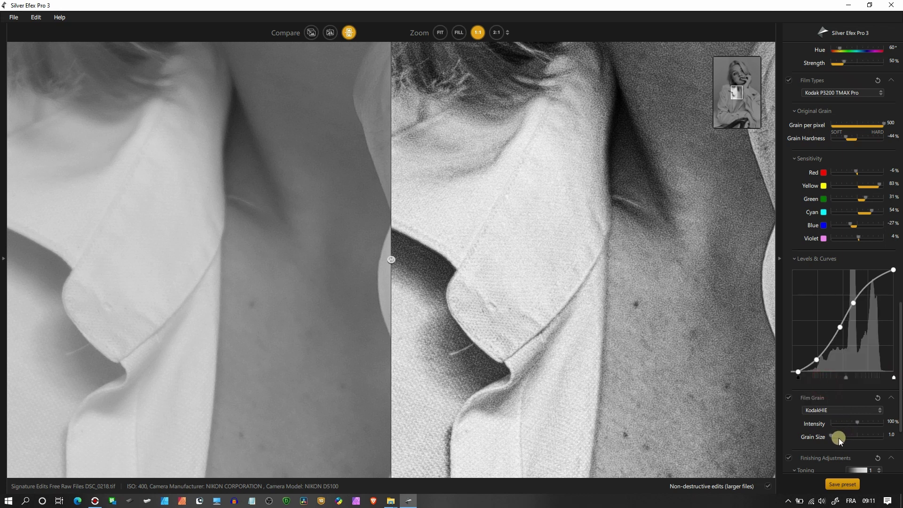
{"action": "left_click_drag", "start_coordinate": [840, 438], "coordinate": [848, 438]}
{"action": "key", "text": "ctrl+0"}
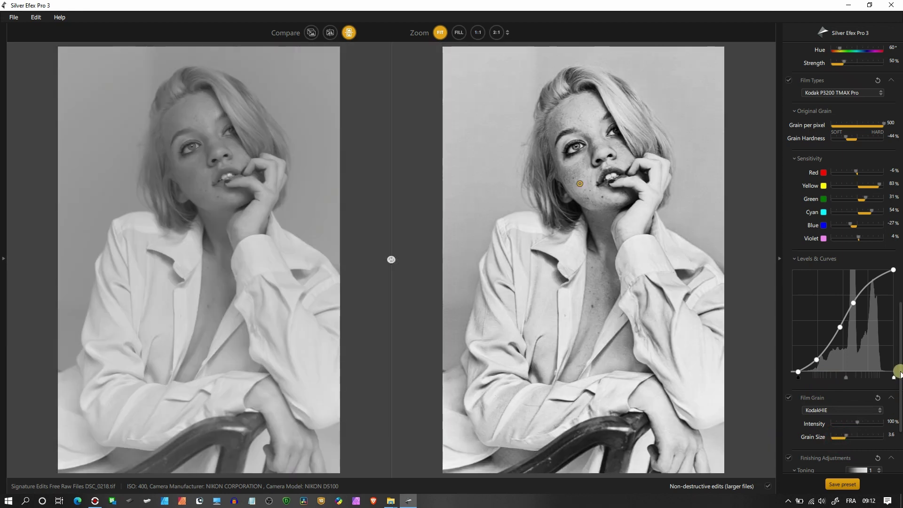
Tone the portrait with Strength 34%, Silver Hue 35°, Silver Toning 34%, Balance 25%, Paper Hue 169° and Paper Toning 25%
{"action": "left_click_drag", "start_coordinate": [899, 377], "coordinate": [899, 428]}
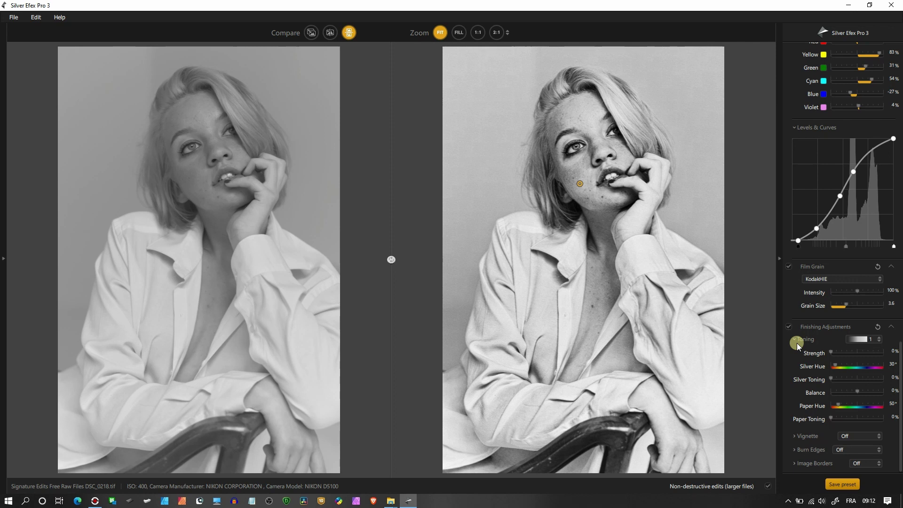
{"action": "left_click", "coordinate": [840, 372]}
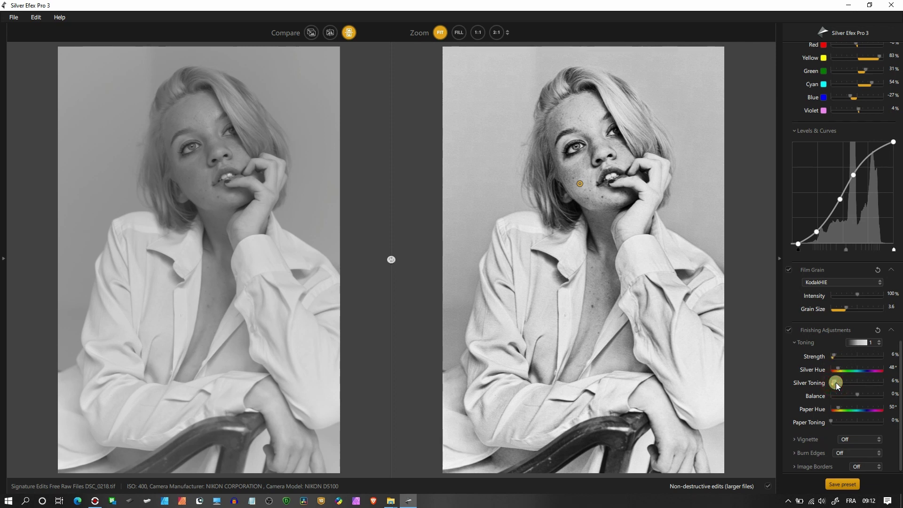
{"action": "left_click_drag", "start_coordinate": [837, 382], "coordinate": [845, 382]}
{"action": "mouse_move", "coordinate": [862, 382]}
{"action": "left_mouse_down"}
{"action": "mouse_move", "coordinate": [876, 381]}
{"action": "mouse_move", "coordinate": [834, 388]}
{"action": "mouse_move", "coordinate": [862, 388]}
{"action": "mouse_move", "coordinate": [842, 388]}
{"action": "mouse_move", "coordinate": [852, 388]}
{"action": "left_mouse_up"}
{"action": "left_click_drag", "start_coordinate": [846, 369], "coordinate": [849, 396]}
{"action": "left_click_drag", "start_coordinate": [858, 396], "coordinate": [849, 400]}
{"action": "left_click", "coordinate": [838, 411]}
{"action": "left_click_drag", "start_coordinate": [831, 421], "coordinate": [845, 425]}
{"action": "scroll", "coordinate": [832, 360], "scroll_direction": "down", "scroll_amount": 1}
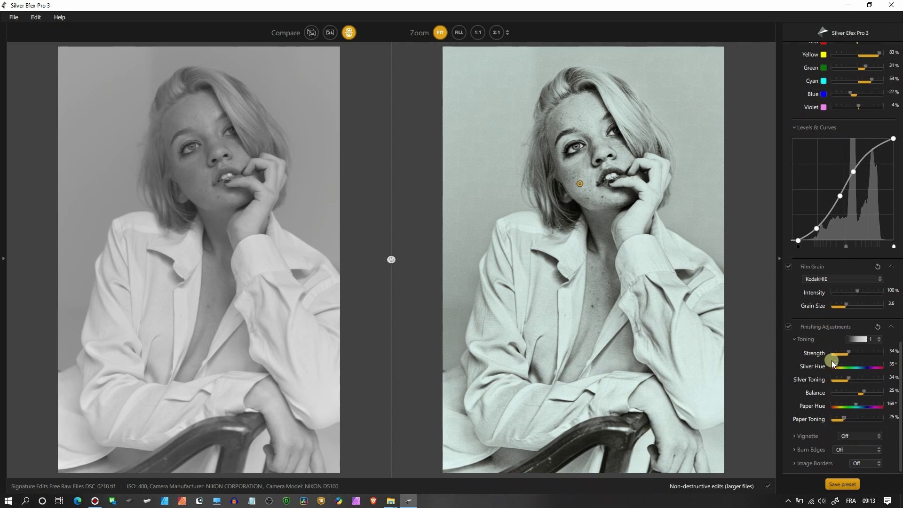
Preview the Lens Falloff 3 vignette and apply the White Frame 2 vignette to the portrait
{"action": "left_click", "coordinate": [855, 436]}
{"action": "left_click", "coordinate": [856, 380]}
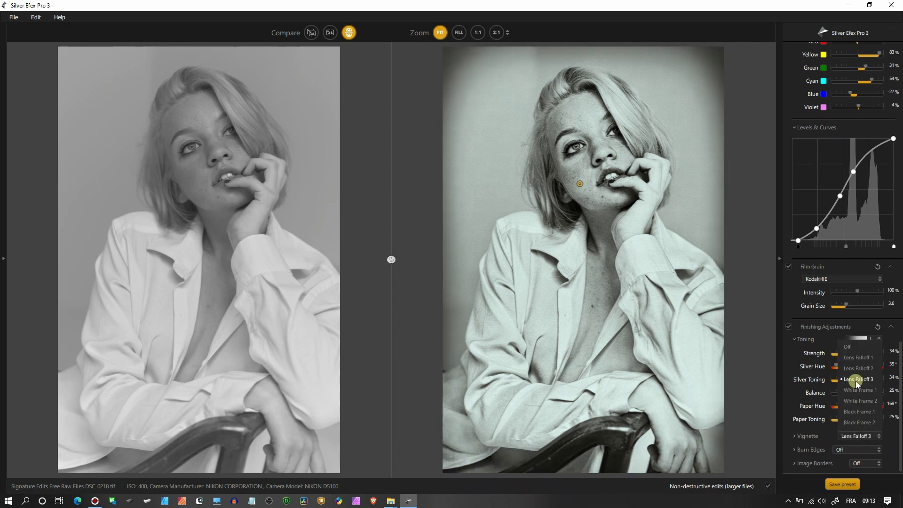
{"action": "left_click", "coordinate": [861, 400]}
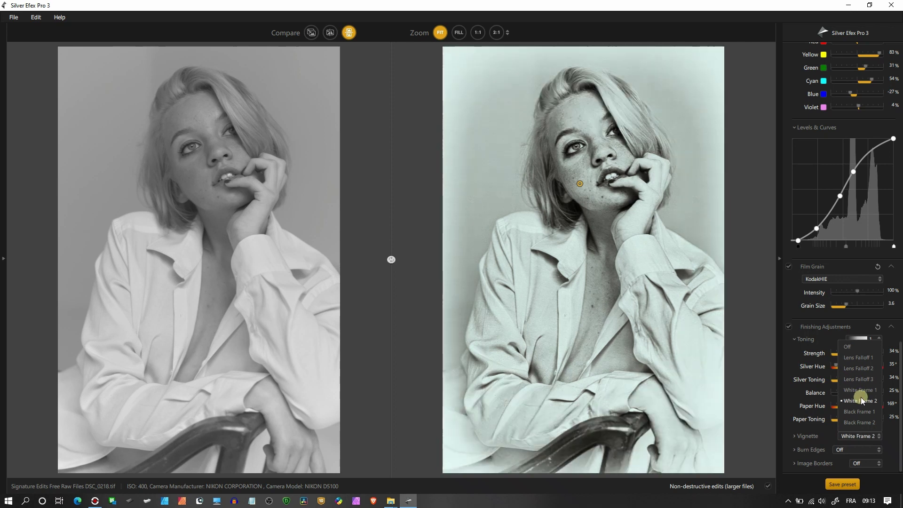
Preview the All Edges 2 burn on the portrait and apply the All Edges (Soft) 1 burn edges option
{"action": "scroll", "coordinate": [861, 397], "scroll_direction": "up", "scroll_amount": 1}
{"action": "left_click", "coordinate": [847, 453]}
{"action": "left_click", "coordinate": [851, 428]}
{"action": "left_click", "coordinate": [854, 419]}
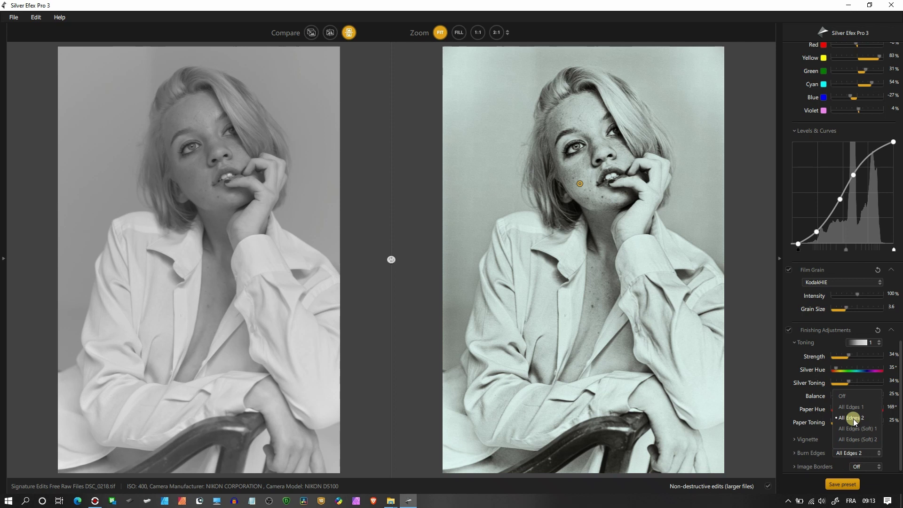
{"action": "left_click", "coordinate": [855, 428]}
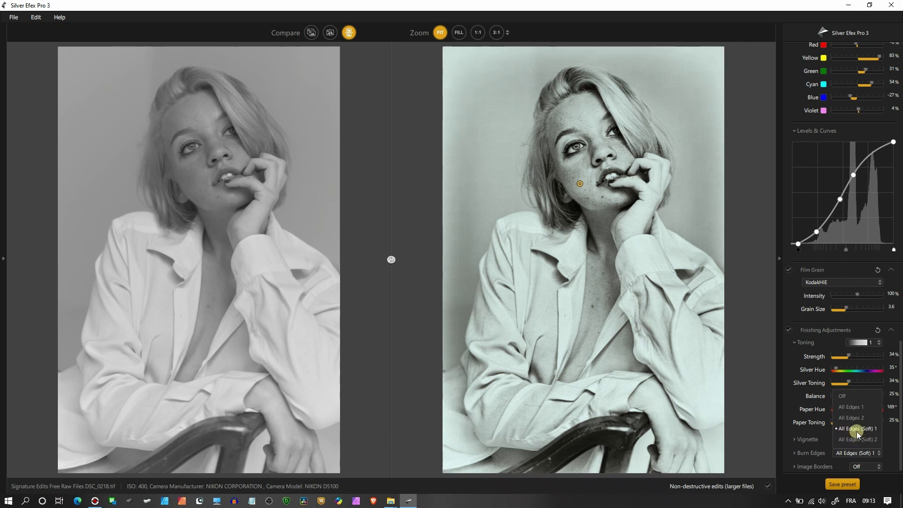
{"action": "left_click", "coordinate": [856, 431]}
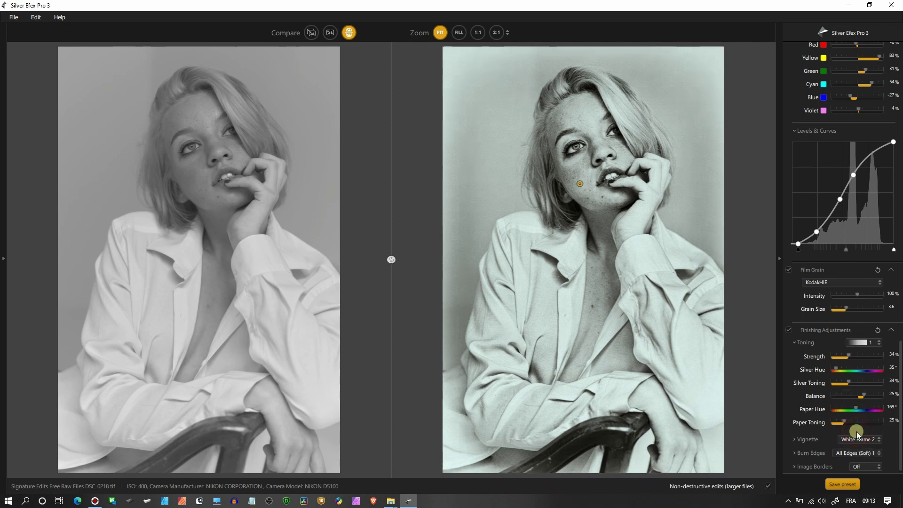
Preview image borders on the portrait, including Type 9 and Type 2, and set the borders back to Off
{"action": "left_click", "coordinate": [865, 466]}
{"action": "left_click", "coordinate": [866, 422]}
{"action": "scroll", "coordinate": [866, 419], "scroll_direction": "down", "scroll_amount": 1}
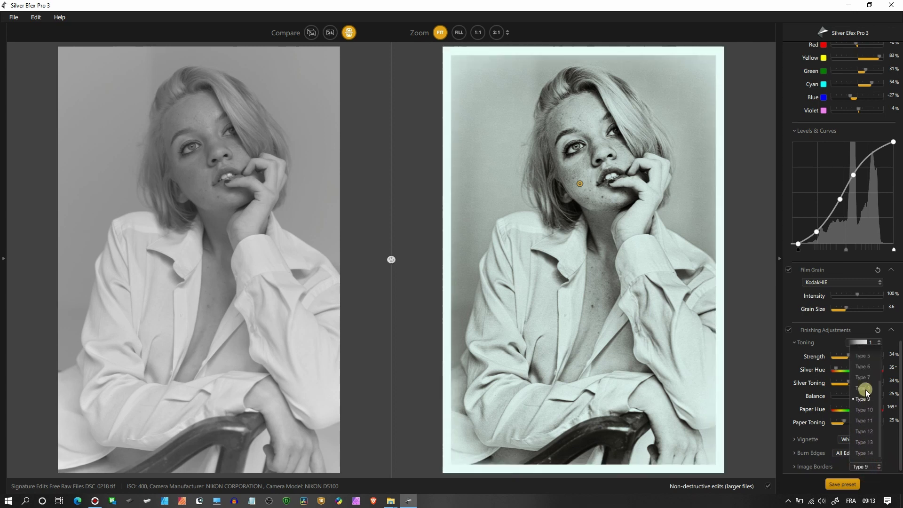
{"action": "scroll", "coordinate": [864, 382], "scroll_direction": "up", "scroll_amount": 2}
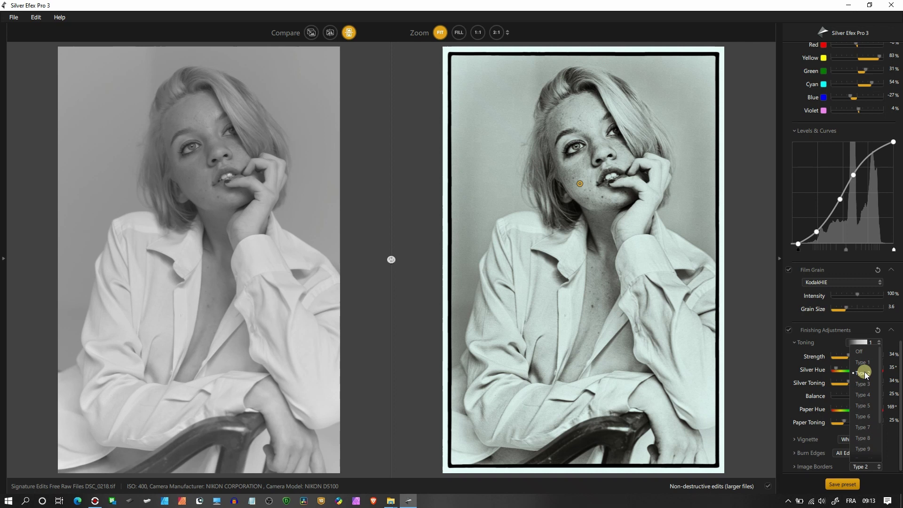
{"action": "left_click", "coordinate": [864, 355]}
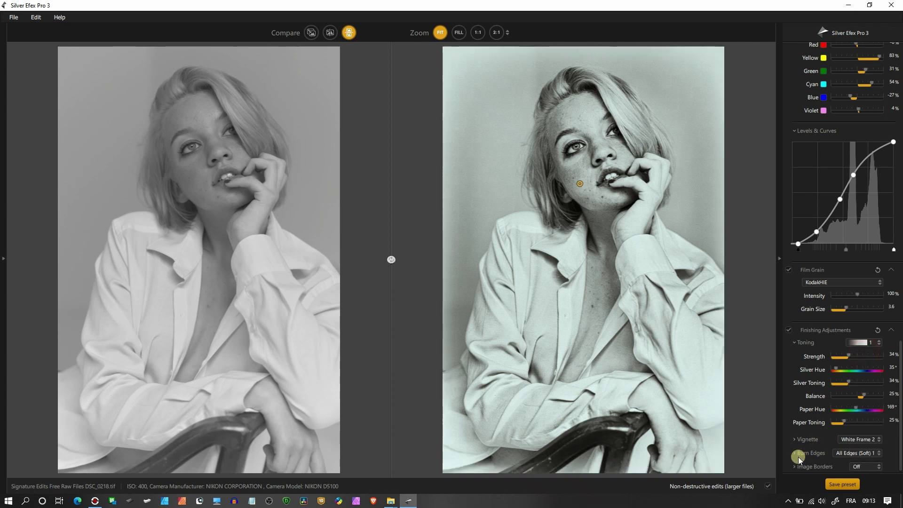